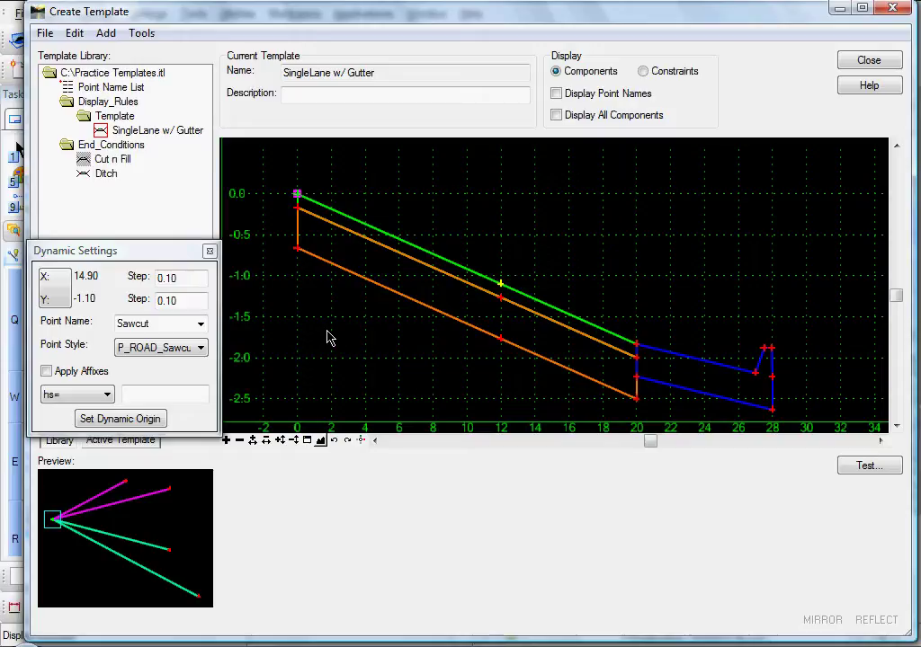
Step: Trial-move the offset-12 lane point to X 10.10, Y 0.80, then undo it
{"action": "mouse_move", "coordinate": [403, 261]}
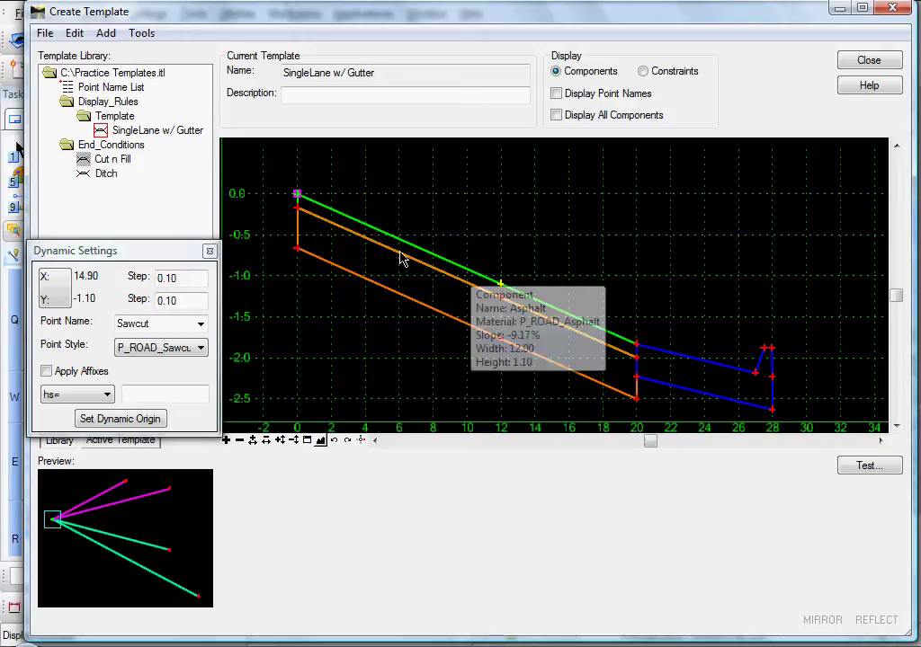
{"action": "mouse_move", "coordinate": [727, 356]}
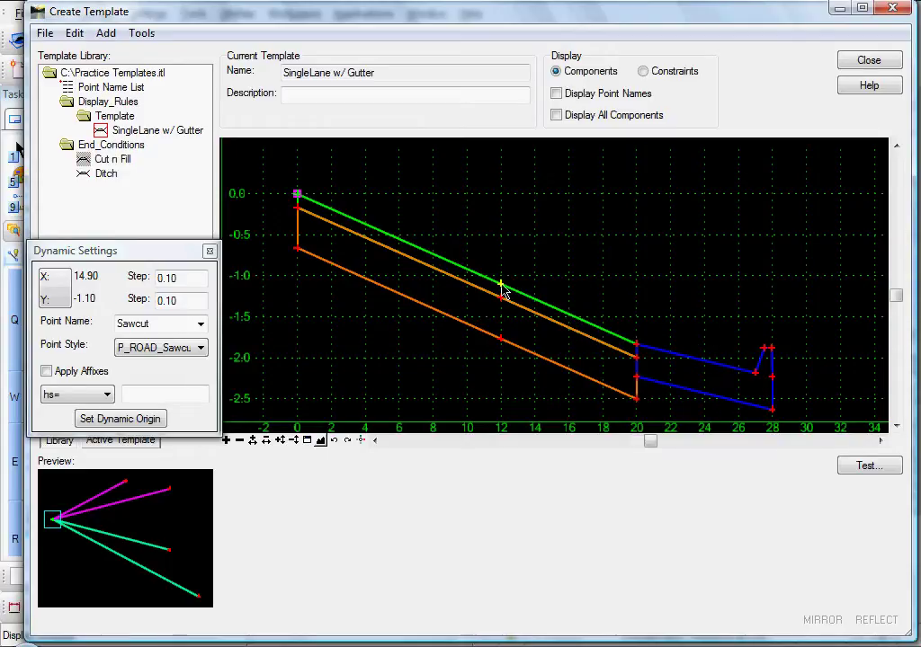
{"action": "mouse_move", "coordinate": [297, 200]}
{"action": "middle_click_drag", "start_coordinate": [400, 362], "coordinate": [375, 343]}
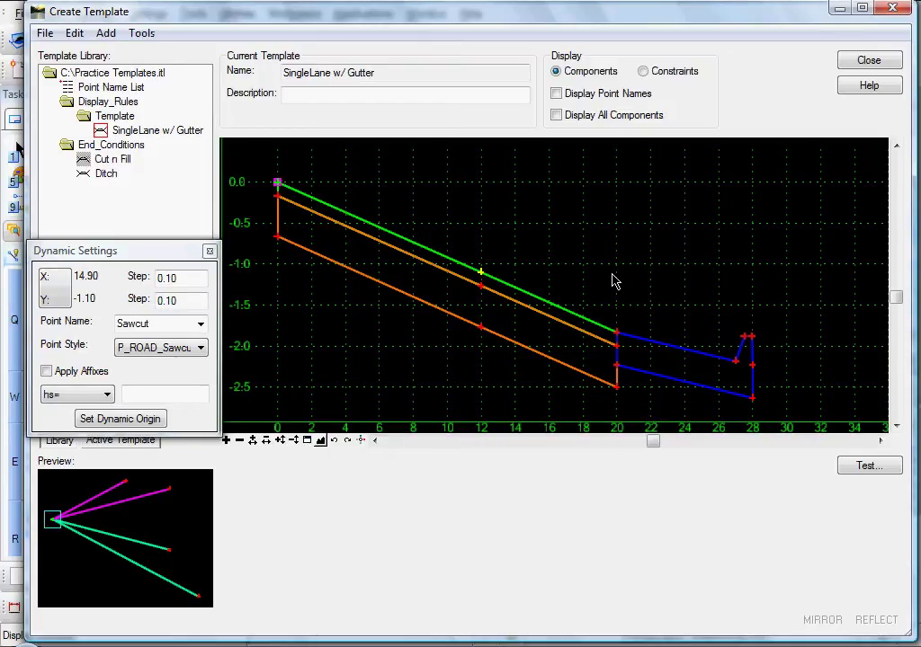
{"action": "right_click", "coordinate": [482, 272]}
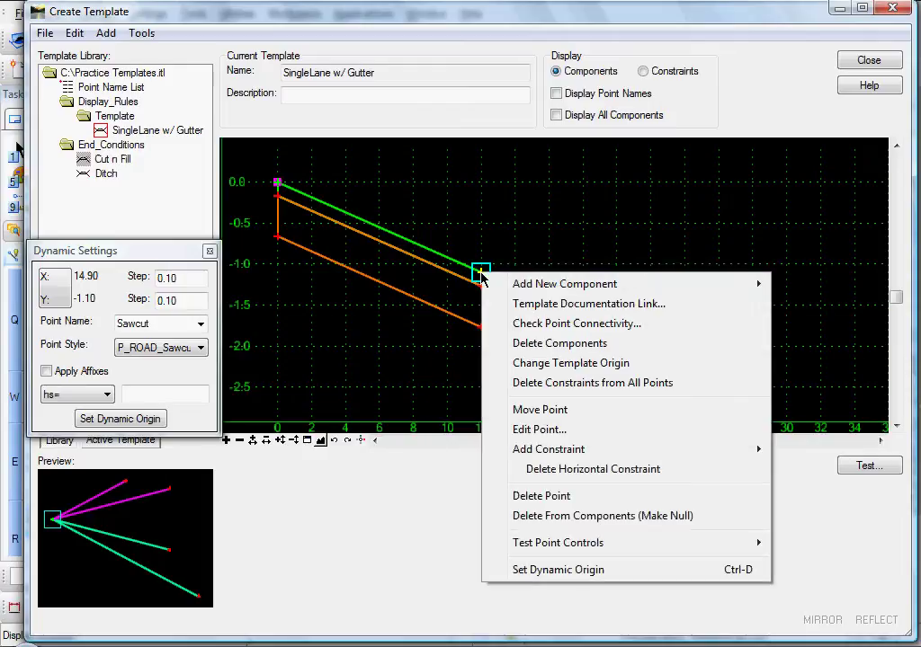
{"action": "left_click", "coordinate": [538, 410]}
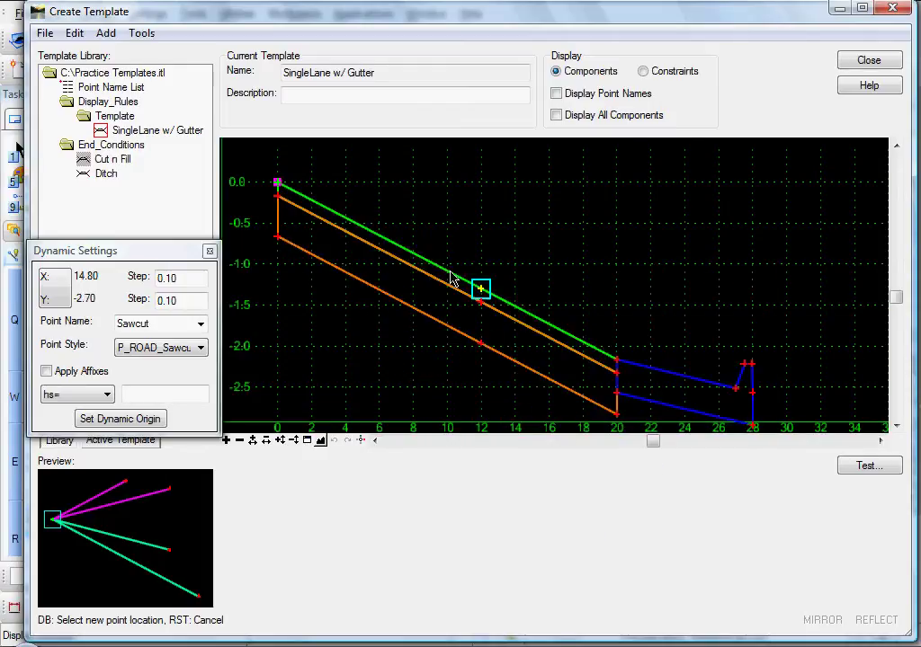
{"action": "middle_click_drag", "start_coordinate": [436, 281], "coordinate": [467, 316]}
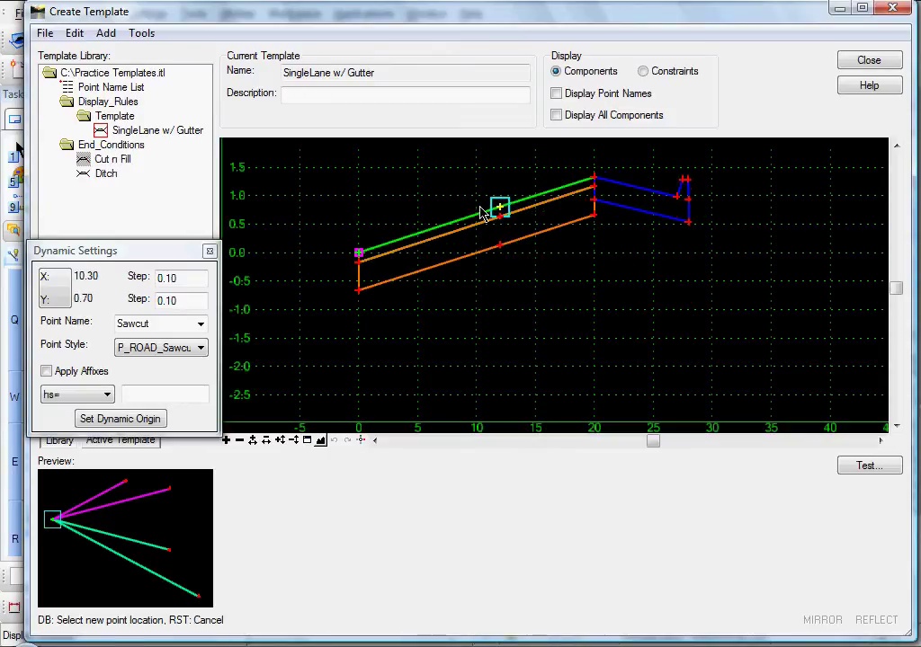
{"action": "left_click", "coordinate": [483, 212]}
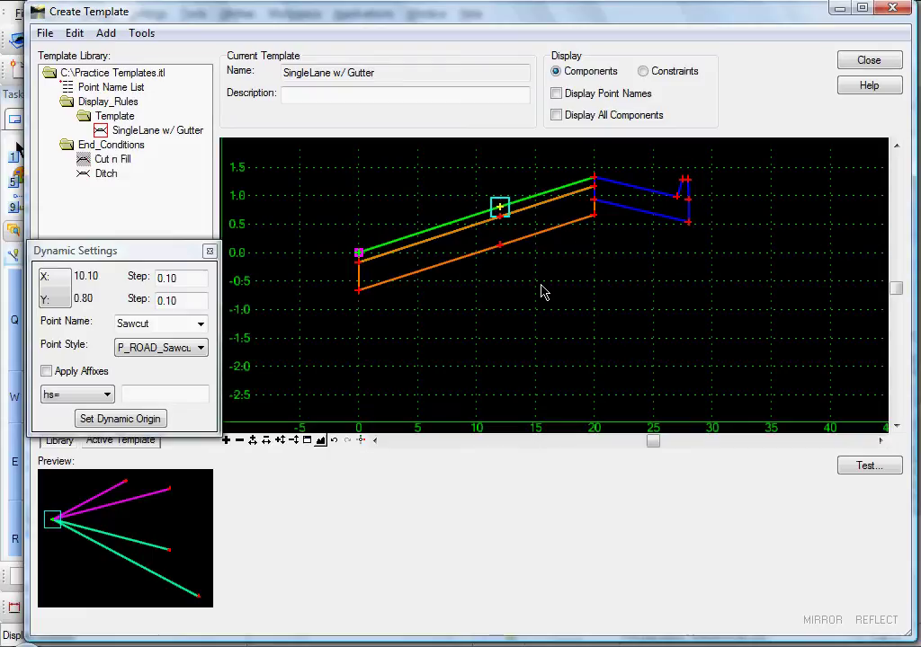
{"action": "left_click", "coordinate": [73, 33]}
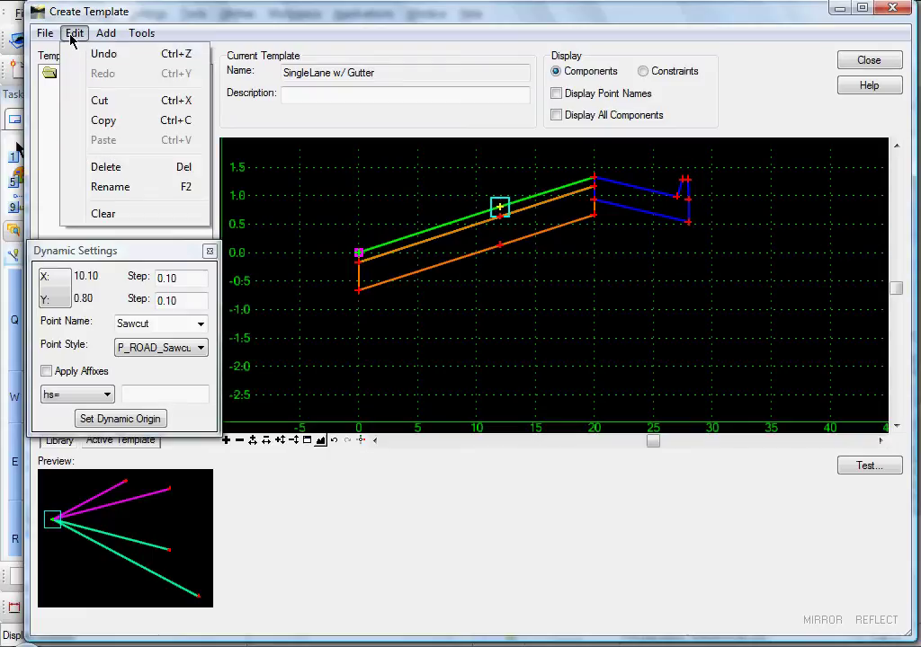
{"action": "left_click", "coordinate": [90, 55]}
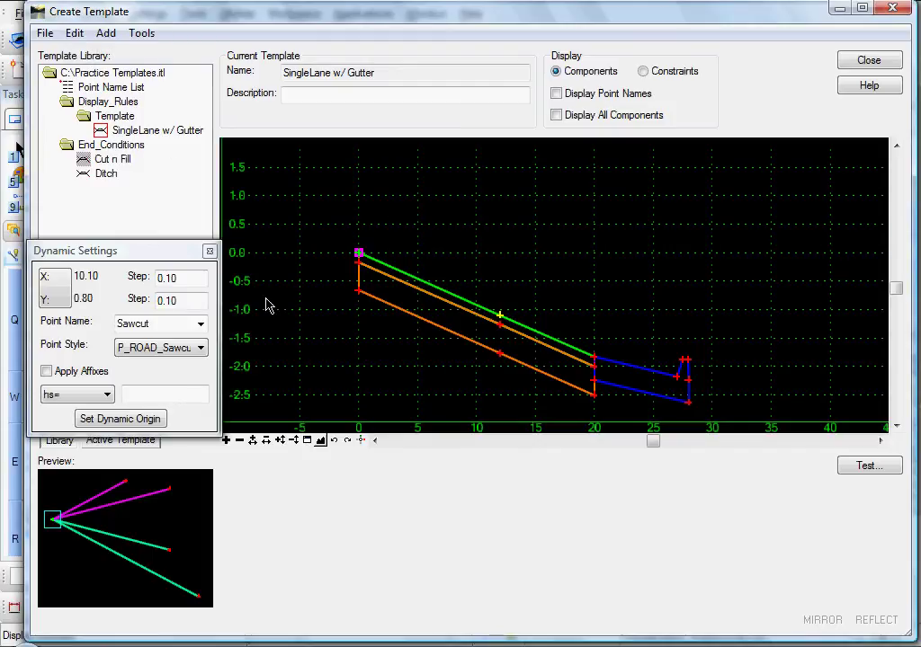
{"action": "middle_click_drag", "start_coordinate": [379, 360], "coordinate": [343, 338]}
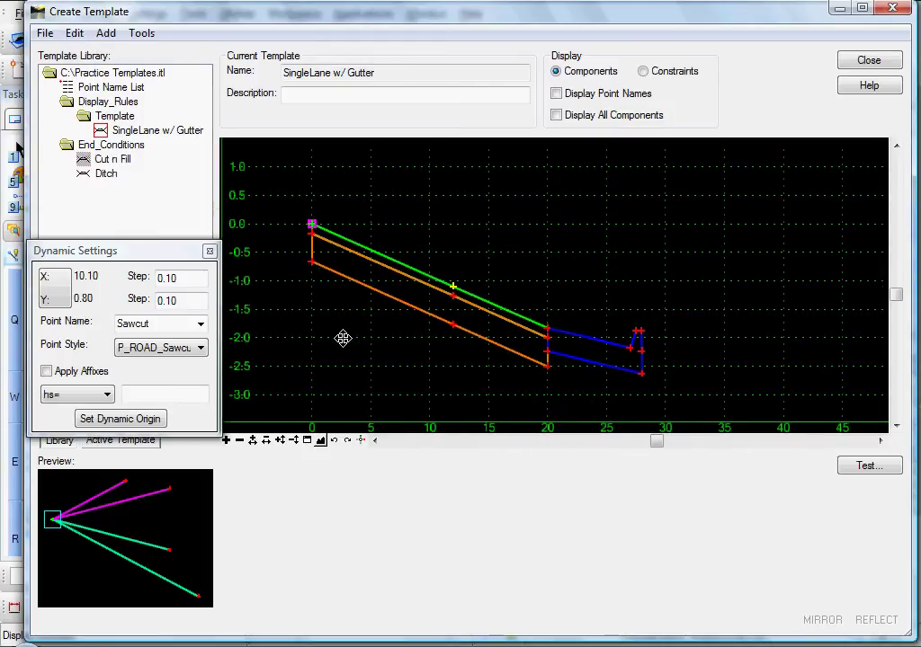
Step: Start a Gutter_Barrier display rule named EOP_lower_than_CL, described 'EOP', of type Vertical
{"action": "right_click", "coordinate": [583, 343]}
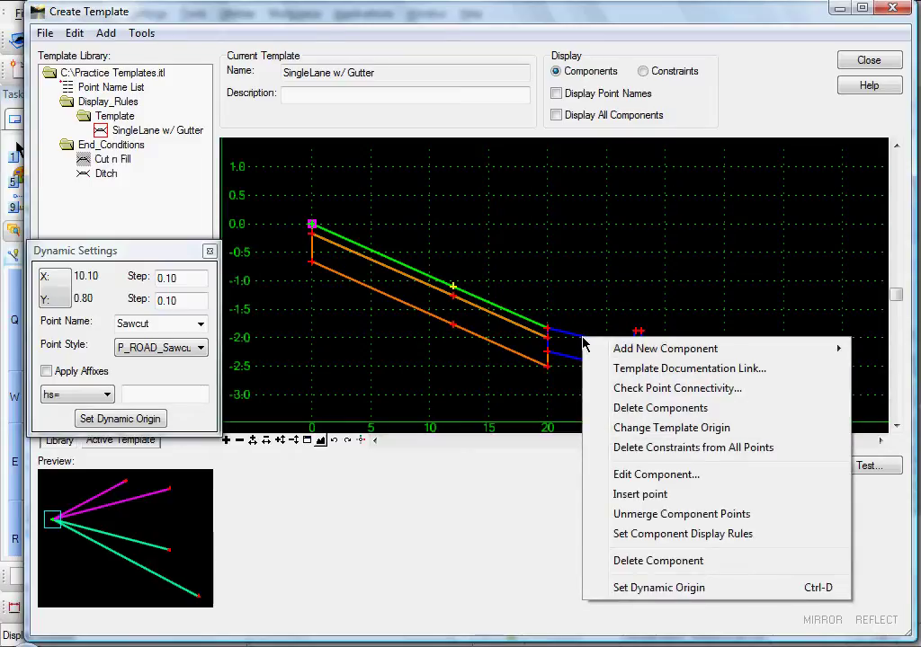
{"action": "left_click", "coordinate": [644, 534]}
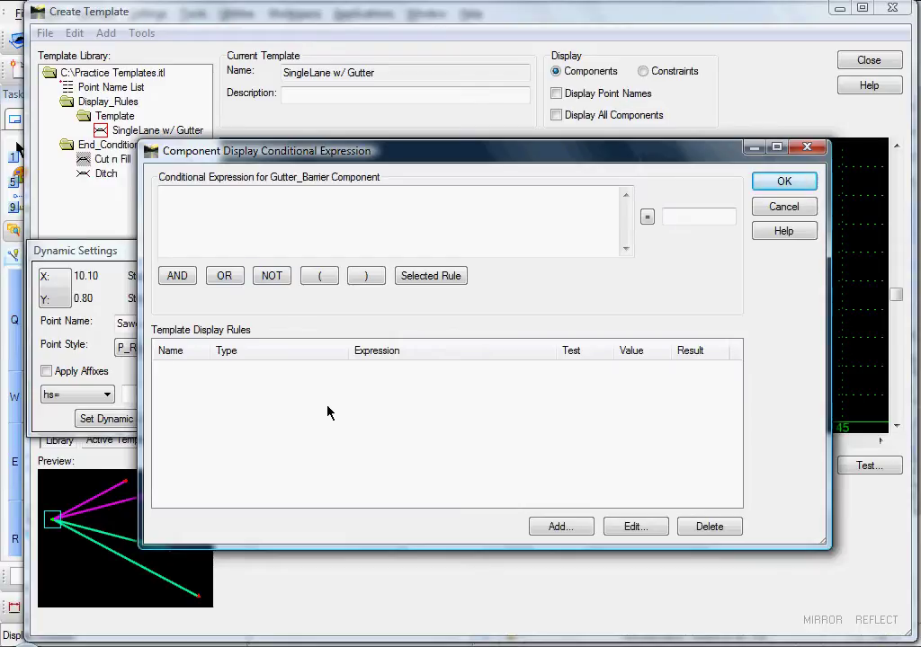
{"action": "left_click", "coordinate": [557, 528]}
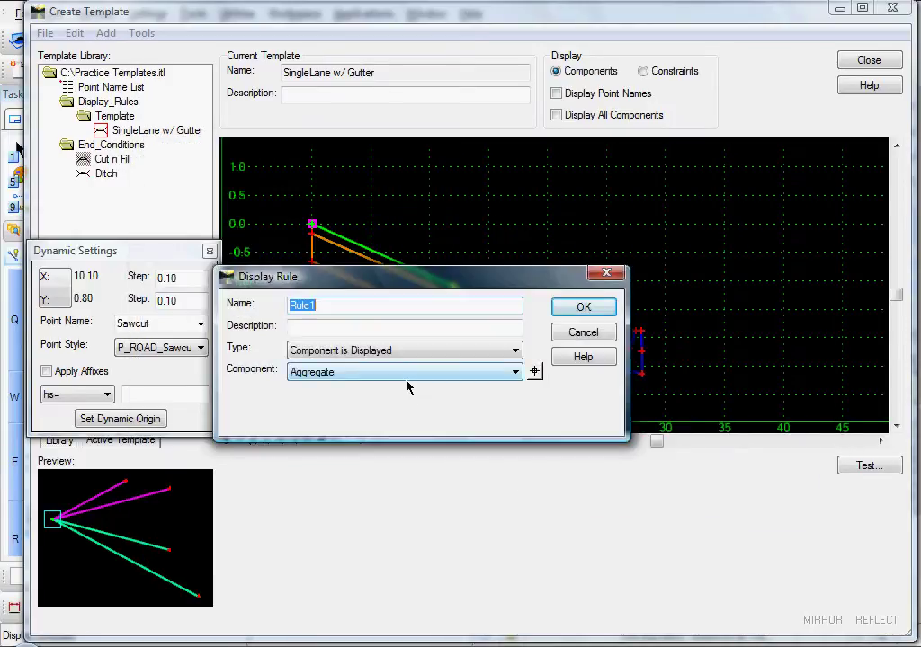
{"action": "type", "text": "EOP_lower_than_"}
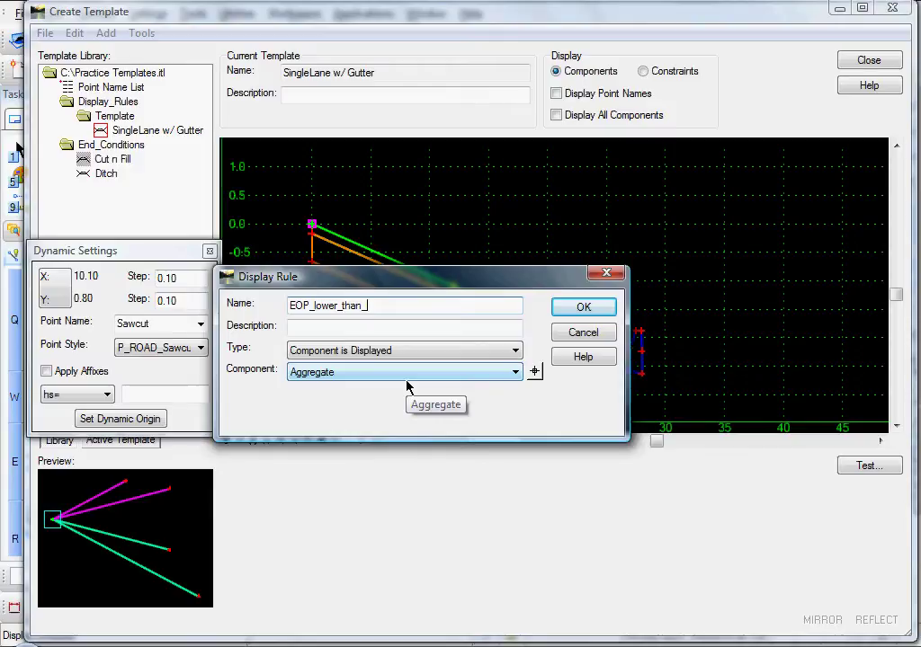
{"action": "type", "text": "CL"}
{"action": "left_click", "coordinate": [357, 330]}
{"action": "type", "text": "EOP"}
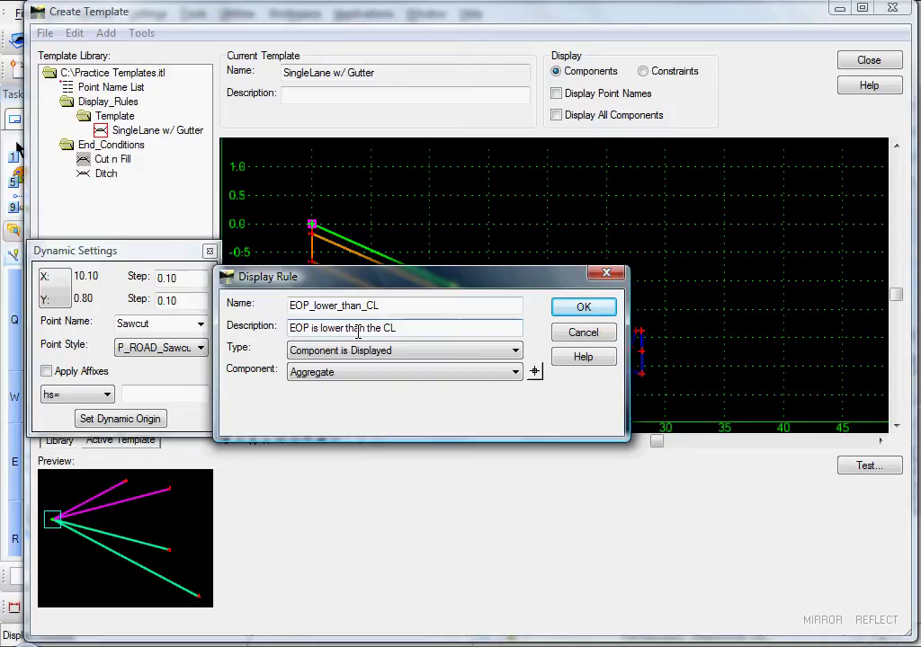
{"action": "left_click", "coordinate": [460, 353]}
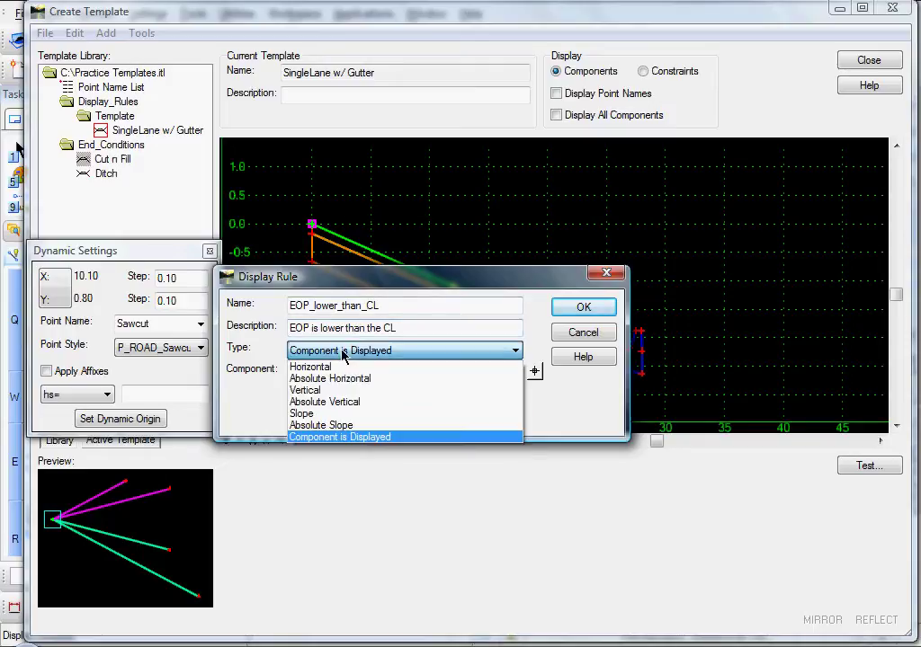
{"action": "left_click", "coordinate": [310, 390]}
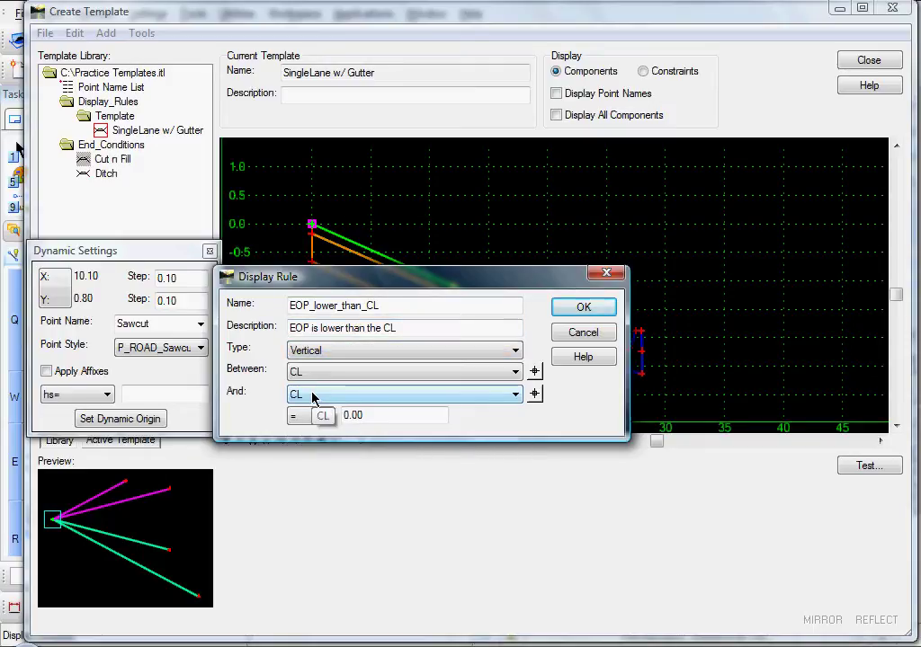
Step: Measure the rule between CL and EOP with condition >= 0.00 and save it
{"action": "left_click_drag", "start_coordinate": [340, 278], "coordinate": [381, 366]}
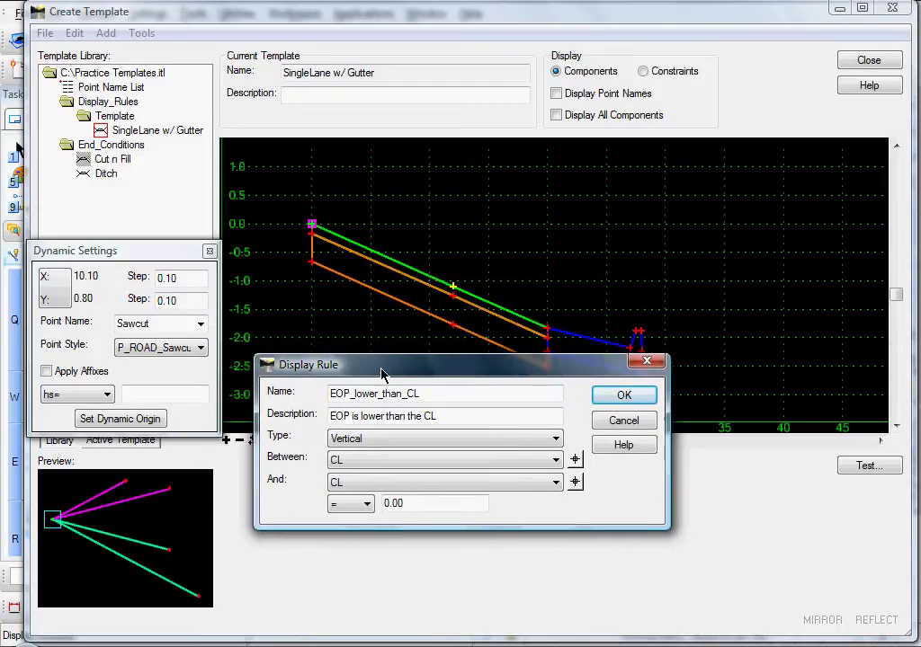
{"action": "left_click", "coordinate": [384, 486]}
{"action": "left_click", "coordinate": [349, 534]}
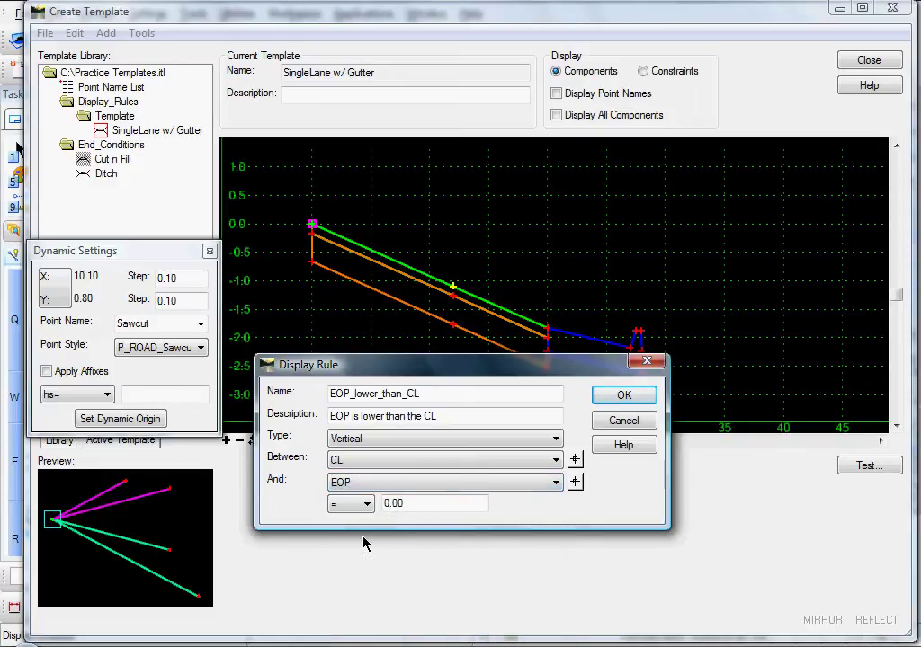
{"action": "left_click", "coordinate": [347, 505]}
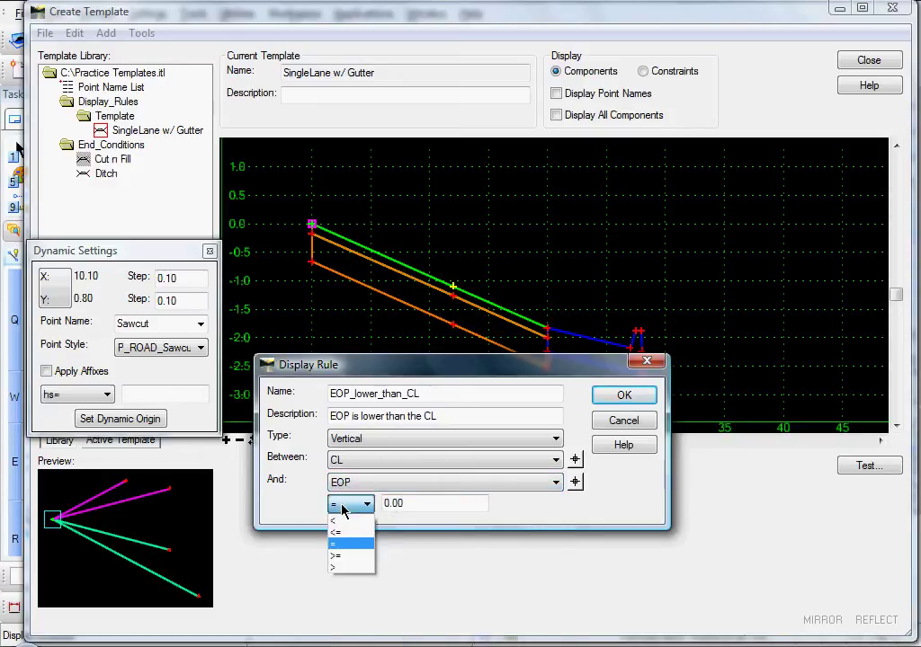
{"action": "left_click", "coordinate": [345, 562]}
{"action": "left_click", "coordinate": [416, 502]}
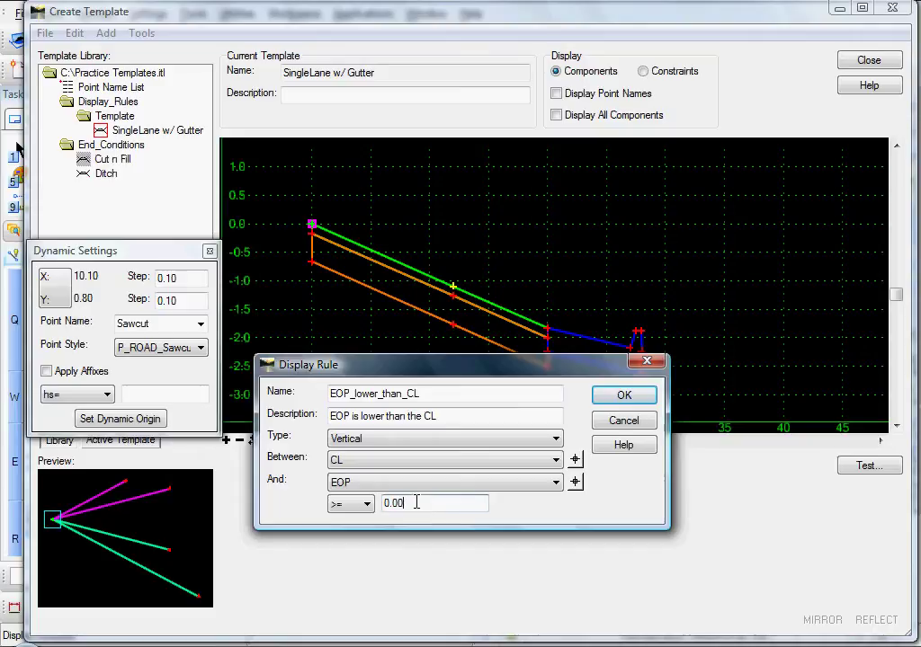
{"action": "left_click", "coordinate": [621, 395]}
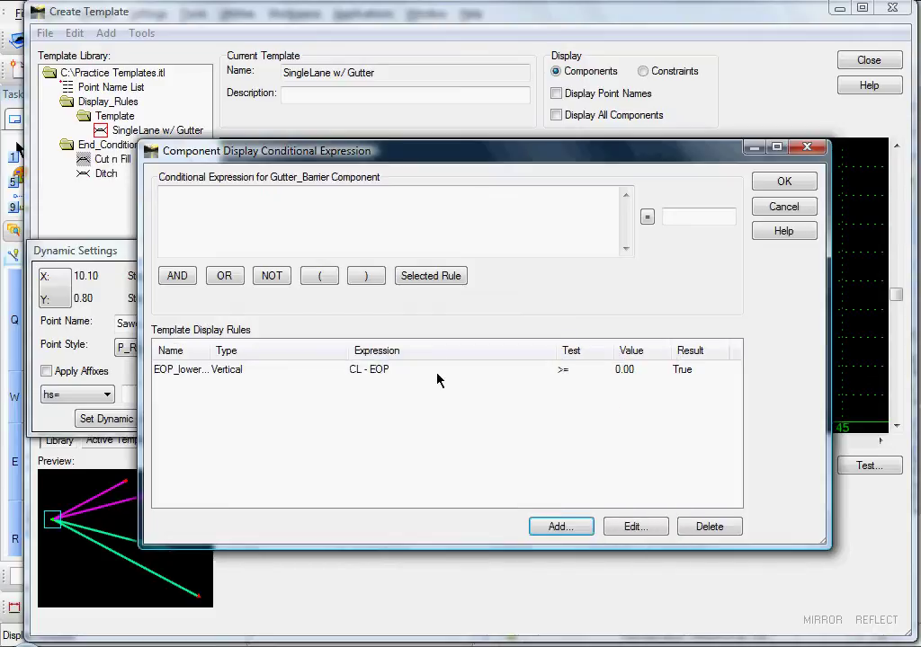
Step: Insert EOP_lower_than_CL as the Gutter_Barrier's display condition and confirm it
{"action": "left_click_drag", "start_coordinate": [463, 155], "coordinate": [475, 405]}
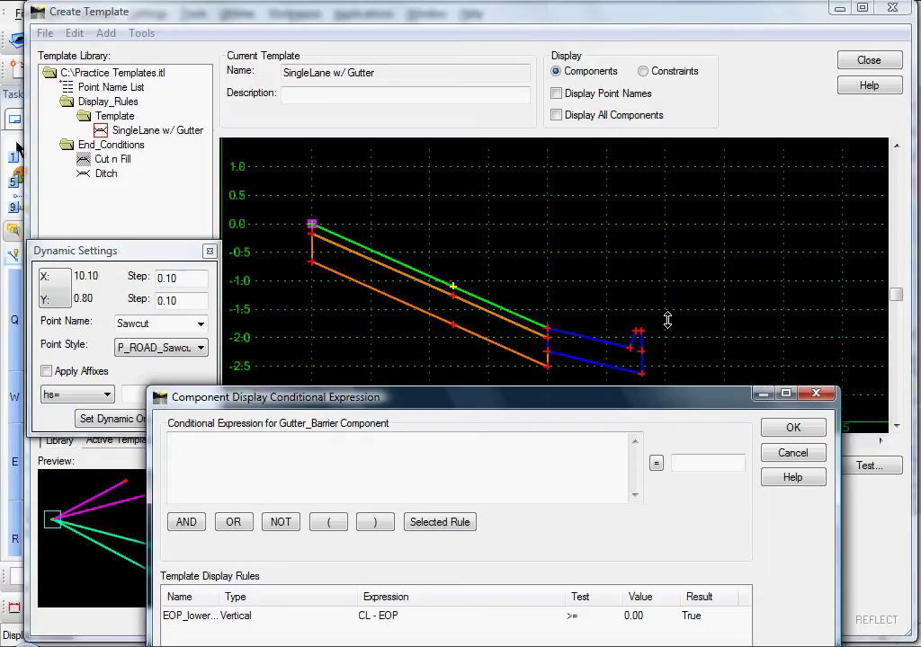
{"action": "left_click_drag", "start_coordinate": [516, 412], "coordinate": [507, 159]}
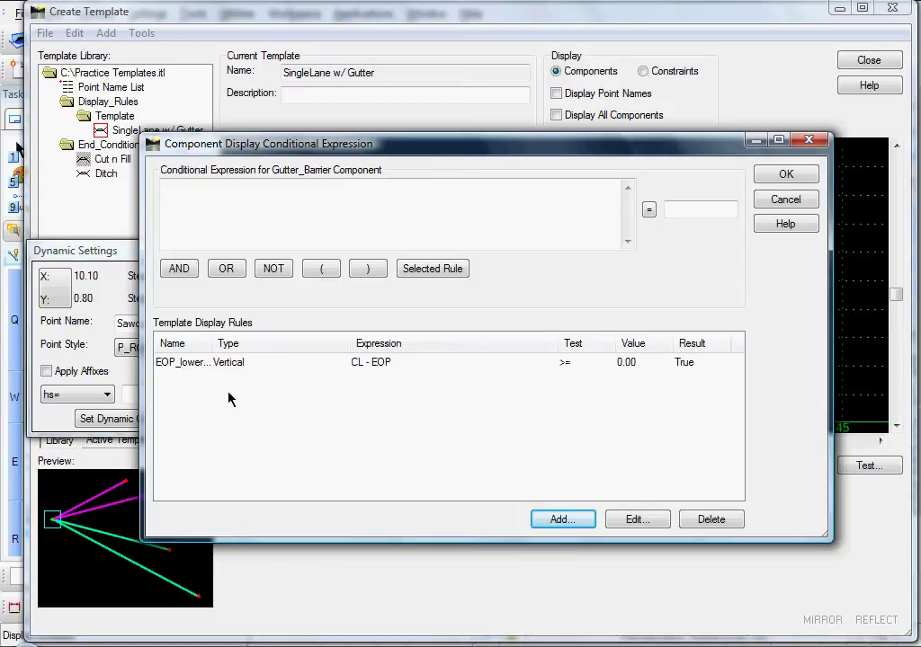
{"action": "left_click", "coordinate": [228, 364]}
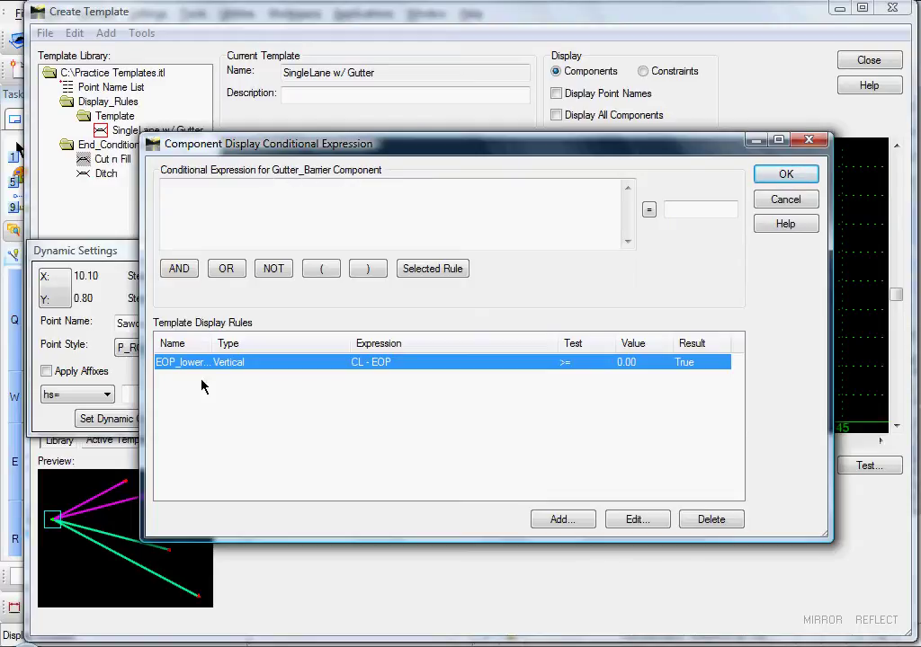
{"action": "left_click", "coordinate": [433, 269]}
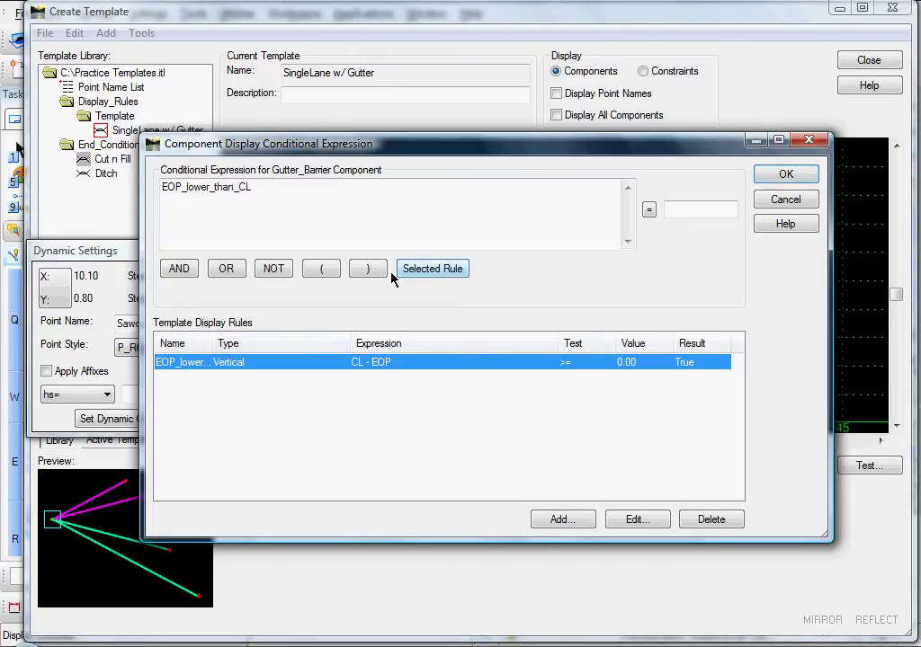
{"action": "left_click", "coordinate": [786, 175]}
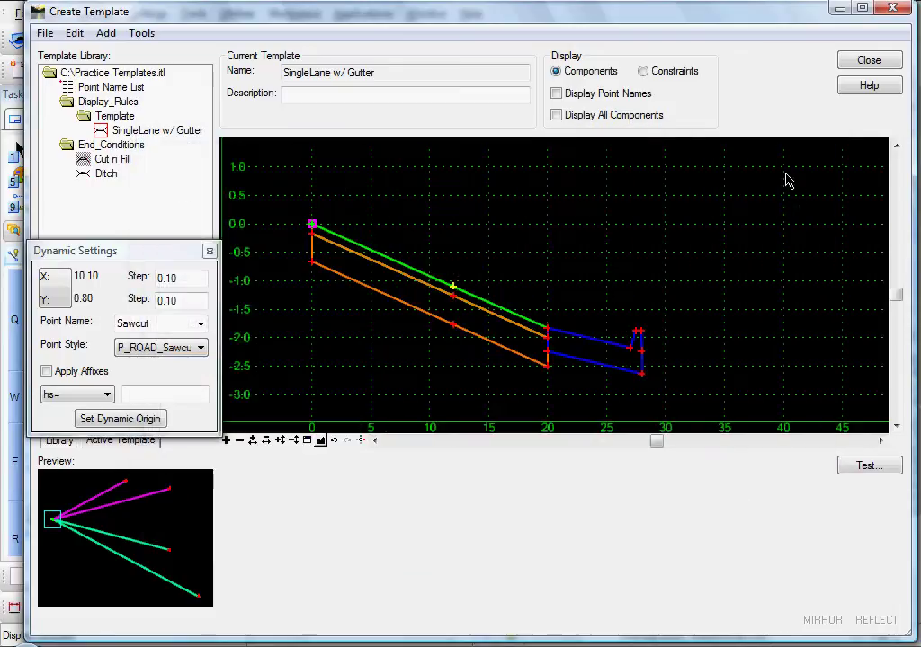
{"action": "right_click", "coordinate": [454, 290]}
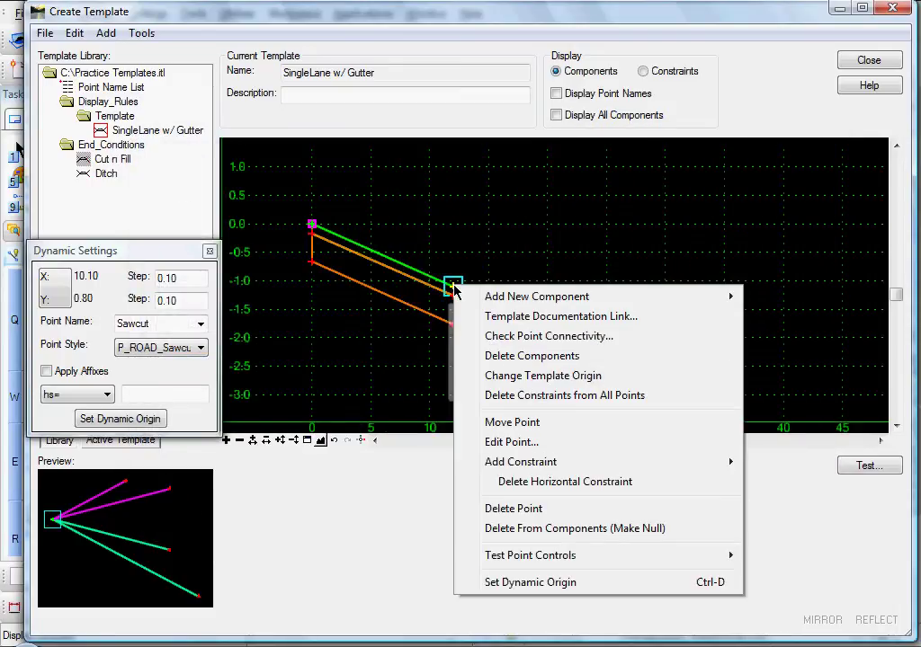
{"action": "left_click", "coordinate": [512, 423]}
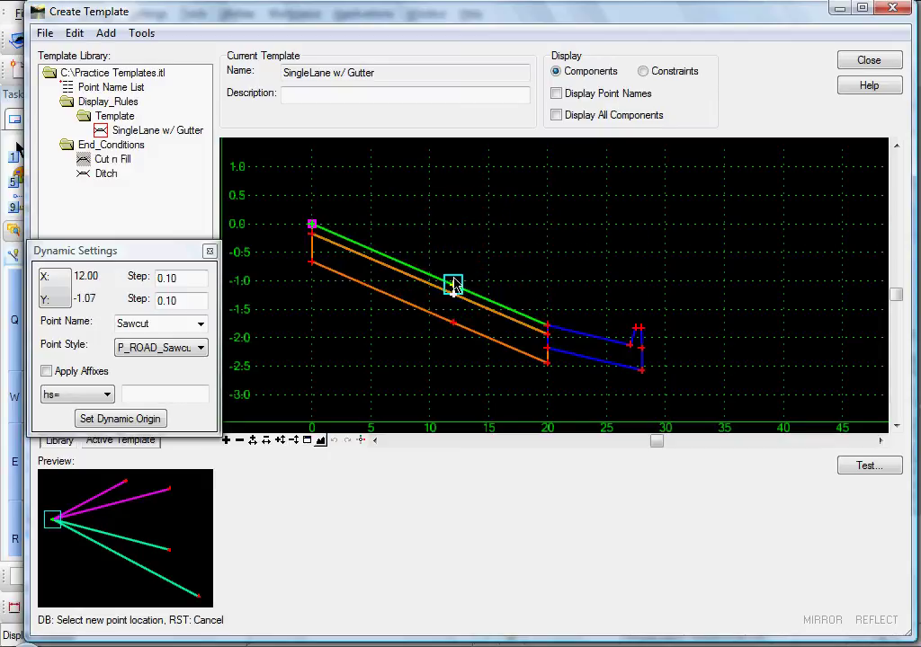
{"action": "left_click", "coordinate": [455, 284]}
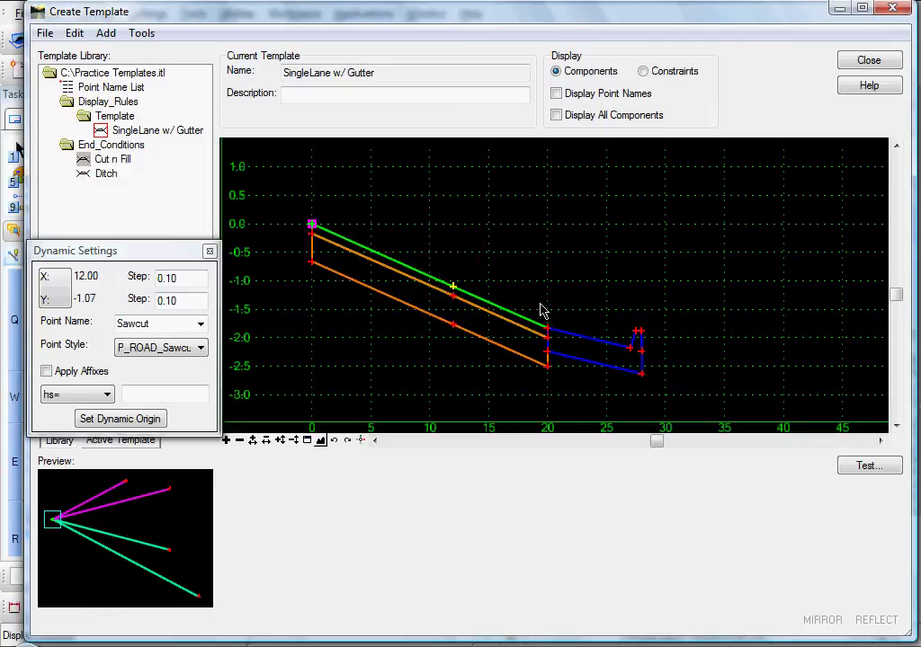
{"action": "middle_click_drag", "start_coordinate": [575, 315], "coordinate": [520, 279]}
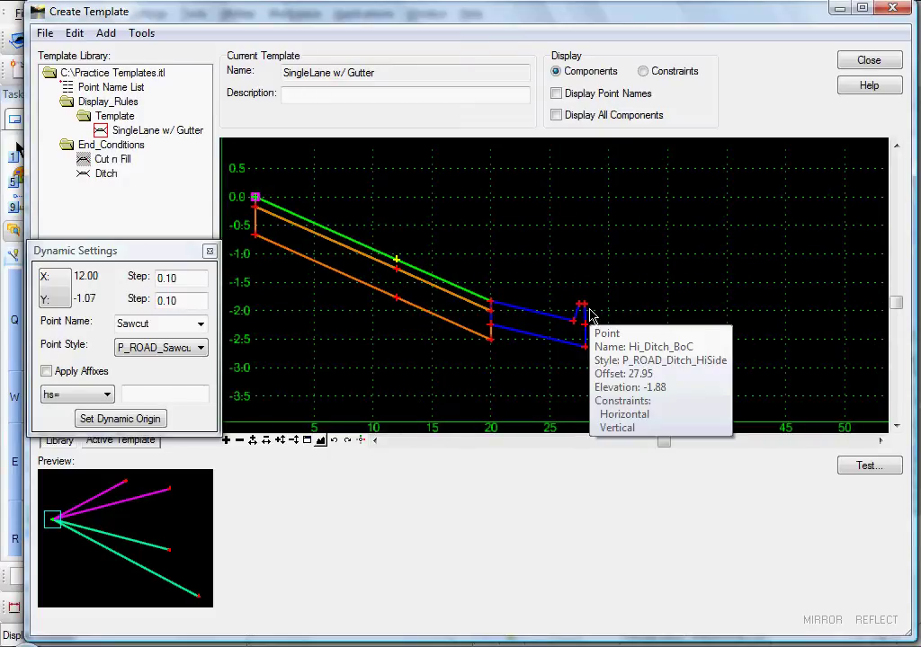
Step: Attach Cut n Fill at the gutter's outer top point and fit the template in view
{"action": "left_click", "coordinate": [105, 164]}
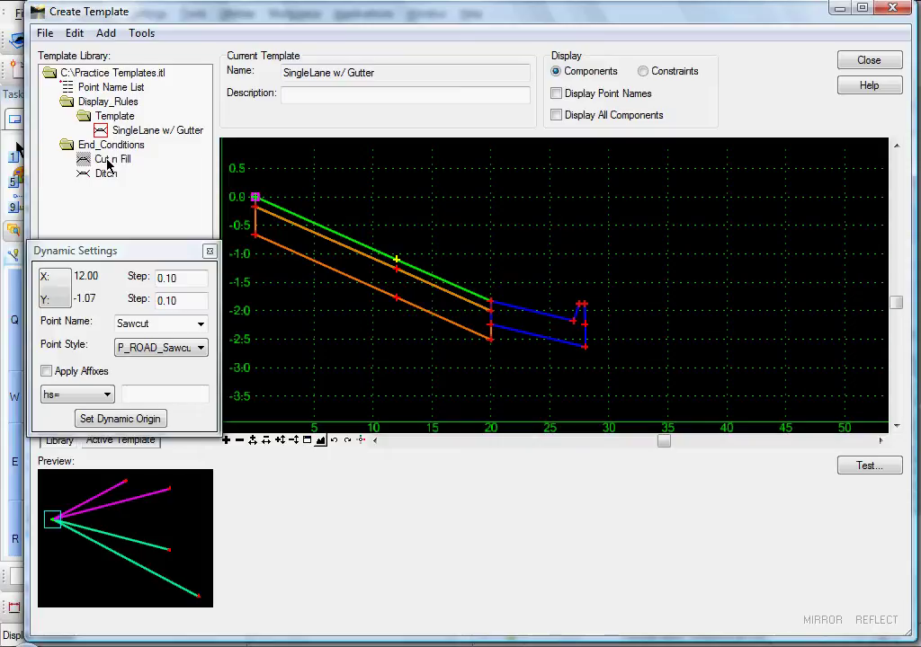
{"action": "left_click_drag", "start_coordinate": [102, 164], "coordinate": [587, 308]}
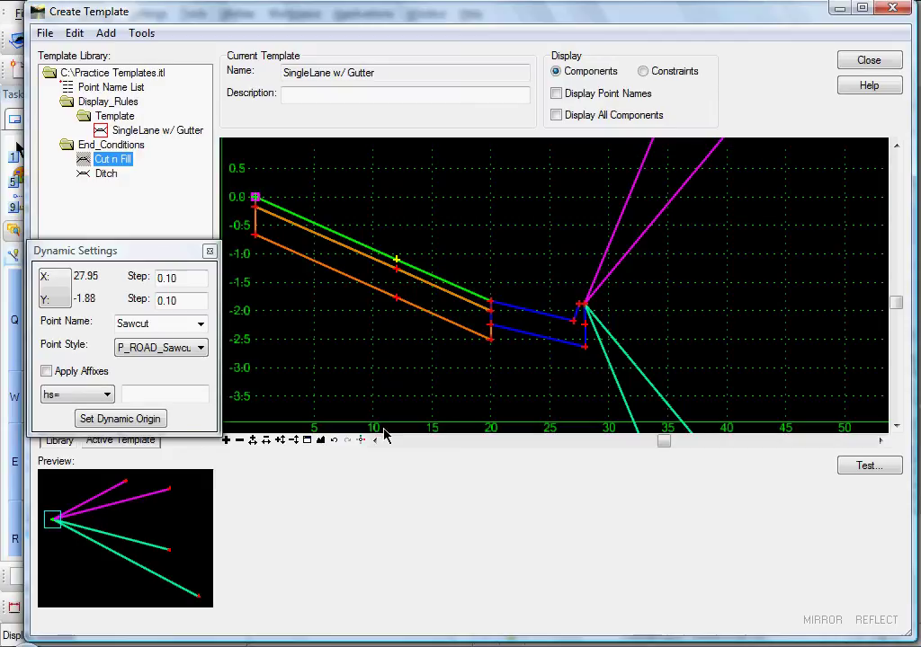
{"action": "left_click", "coordinate": [309, 441]}
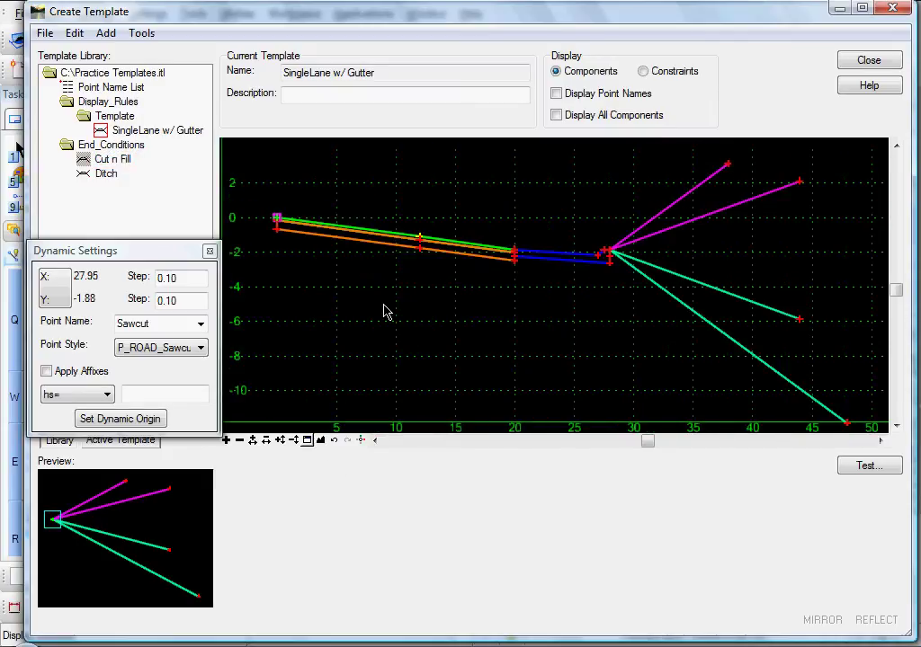
Step: Test-move the edge-of-pavement point higher to preview the end conditions
{"action": "right_click", "coordinate": [420, 236]}
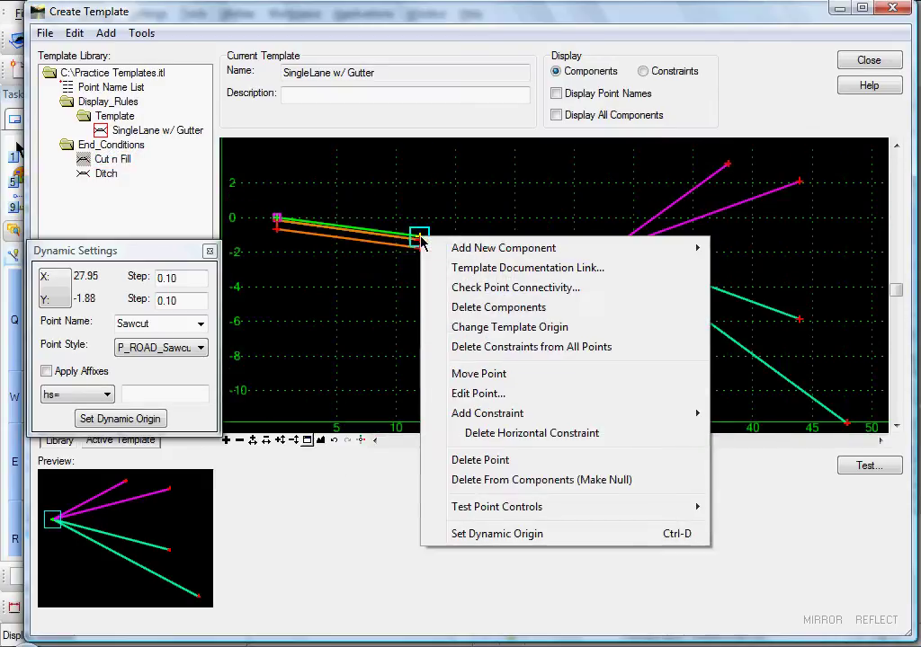
{"action": "left_click", "coordinate": [476, 375]}
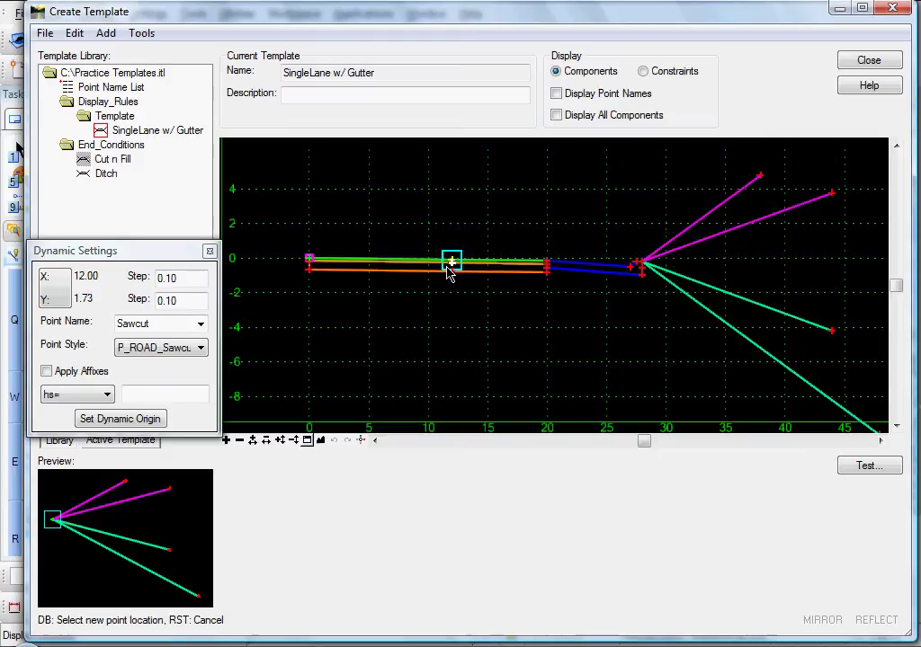
{"action": "left_click", "coordinate": [452, 310]}
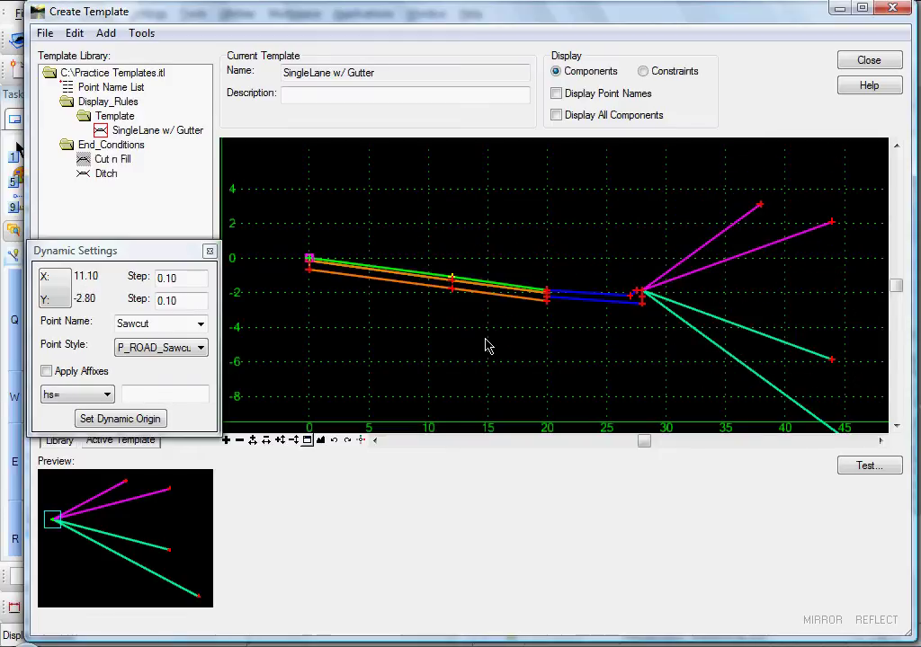
Step: Set the Cut 1:2 component's display condition to EOP_lower_than_CL and confirm
{"action": "right_click", "coordinate": [701, 256]}
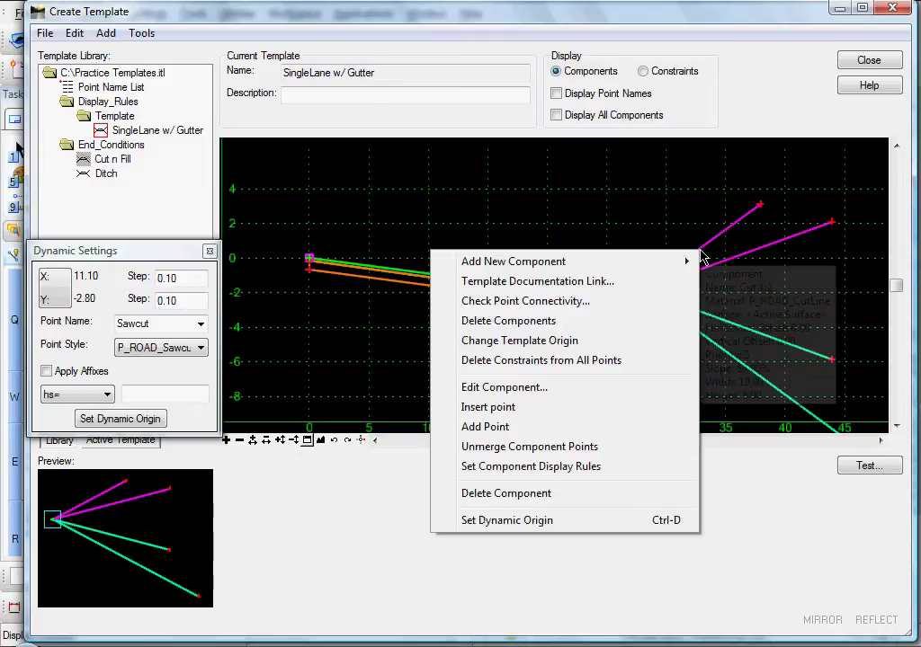
{"action": "left_click", "coordinate": [485, 469]}
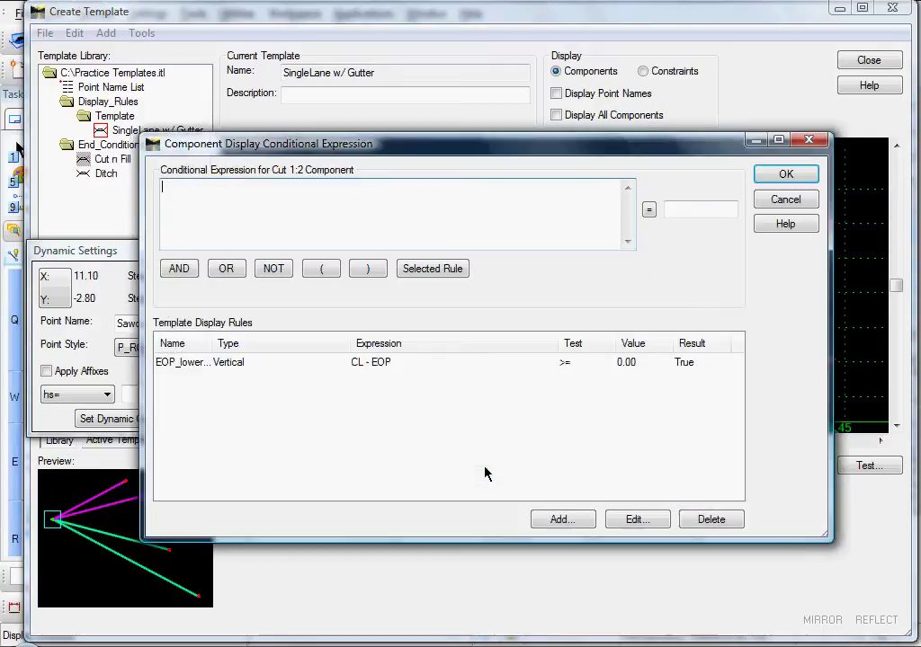
{"action": "left_click", "coordinate": [232, 362]}
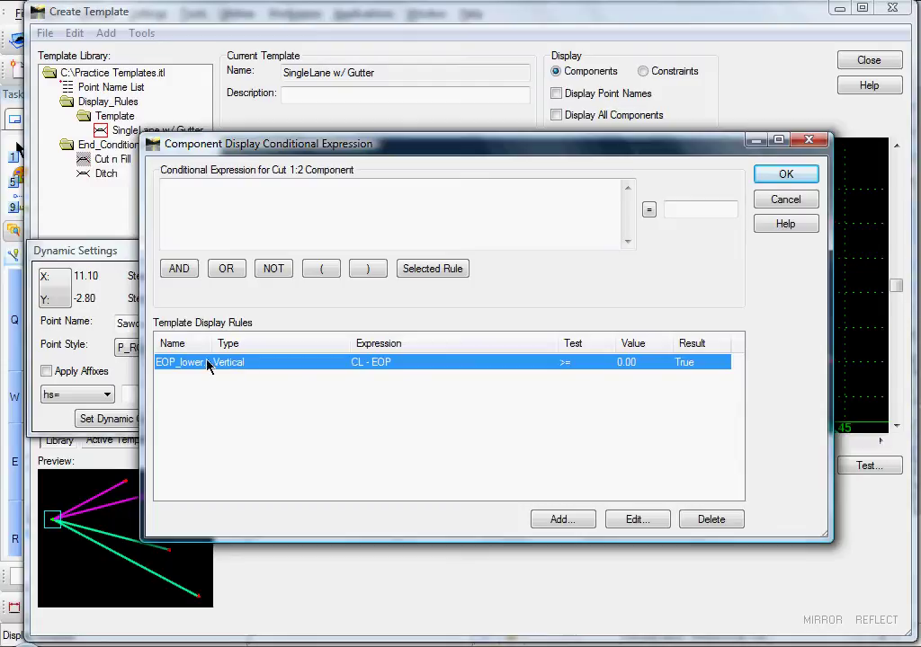
{"action": "left_click_drag", "start_coordinate": [217, 346], "coordinate": [275, 345]}
{"action": "left_click", "coordinate": [430, 269]}
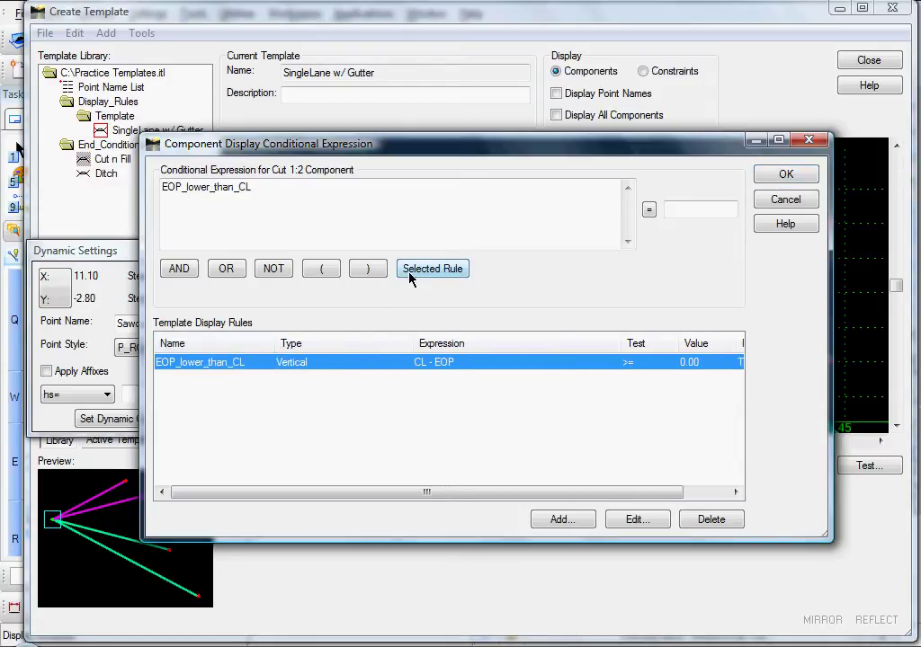
{"action": "left_click", "coordinate": [779, 176]}
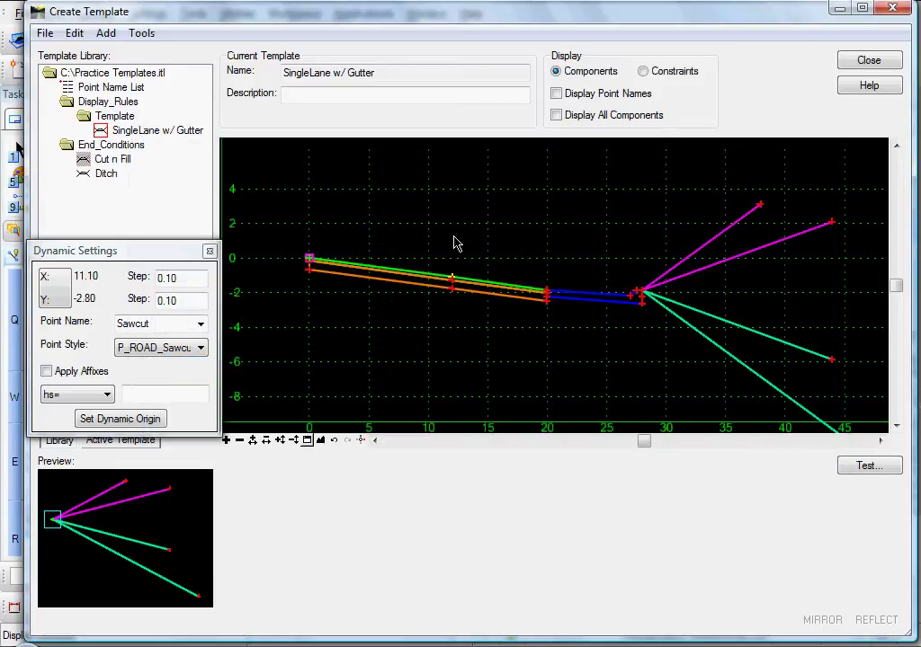
{"action": "right_click", "coordinate": [454, 282]}
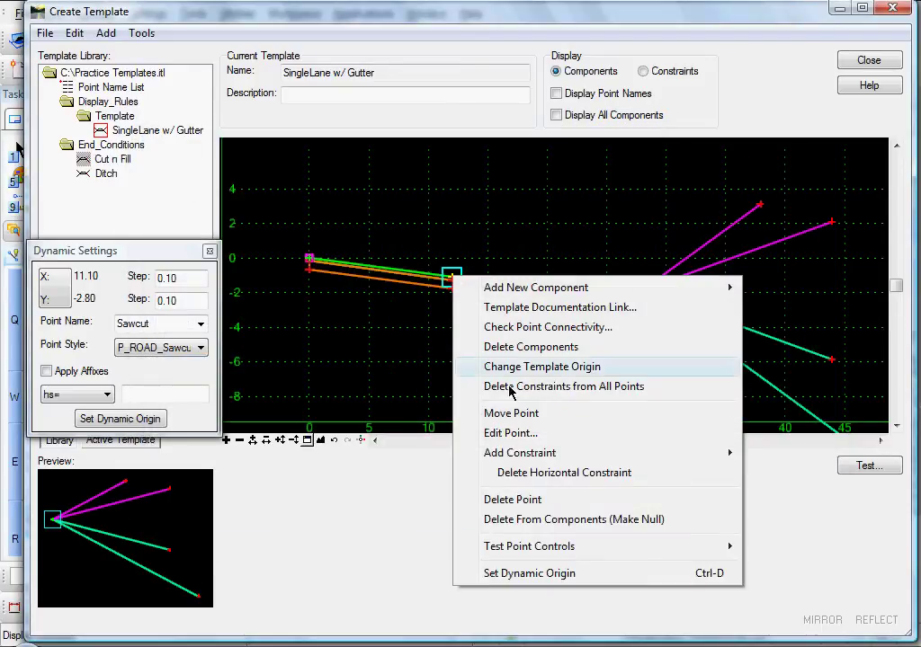
{"action": "left_click", "coordinate": [486, 414]}
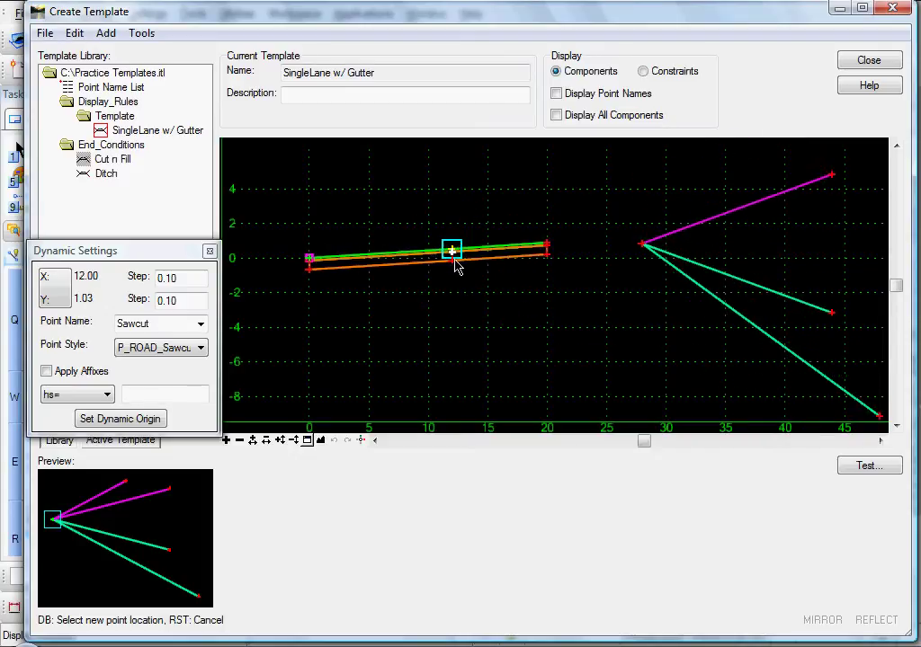
{"action": "right_click", "coordinate": [440, 305]}
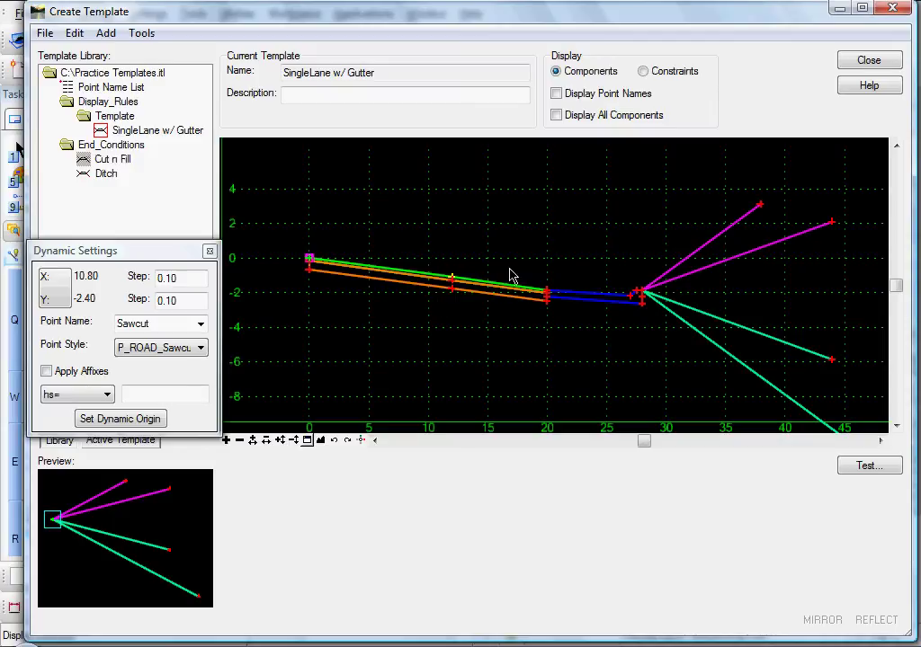
{"action": "middle_click_drag", "start_coordinate": [516, 270], "coordinate": [443, 253]}
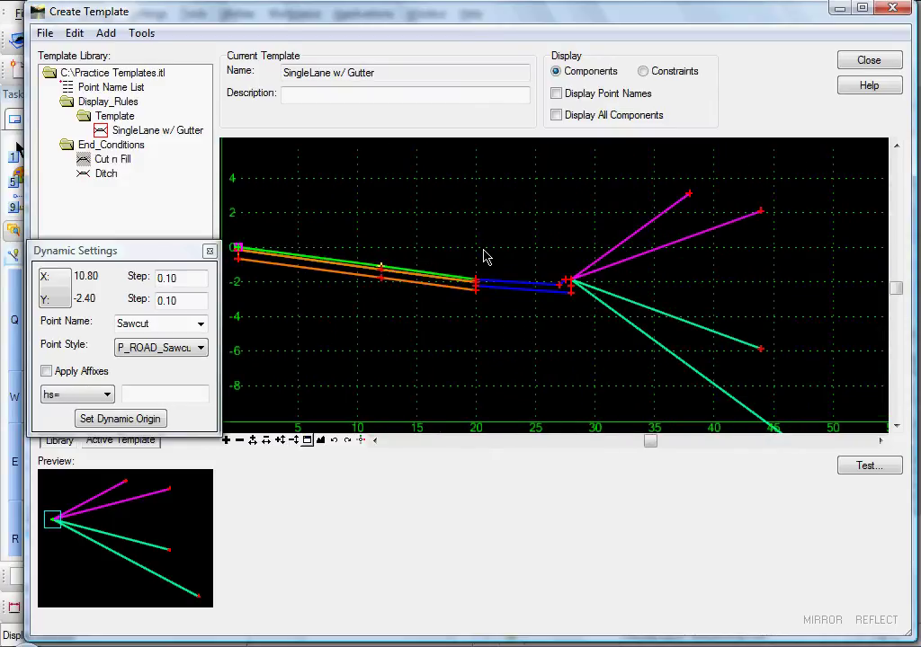
Step: Through Cut 1:4's component properties, set its display rule to EOP_lower_than_CL
{"action": "right_click", "coordinate": [650, 260]}
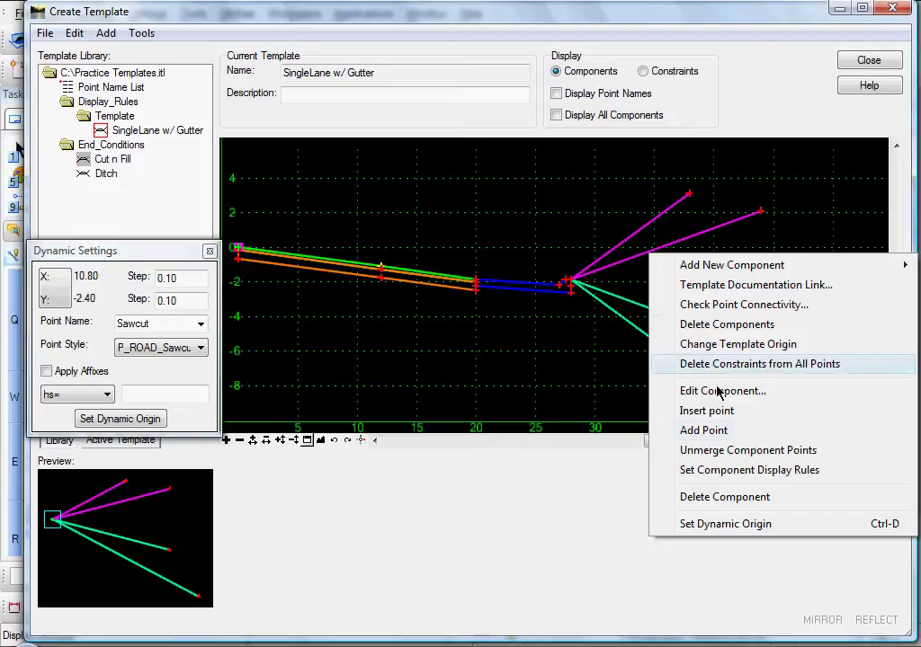
{"action": "left_click", "coordinate": [723, 472]}
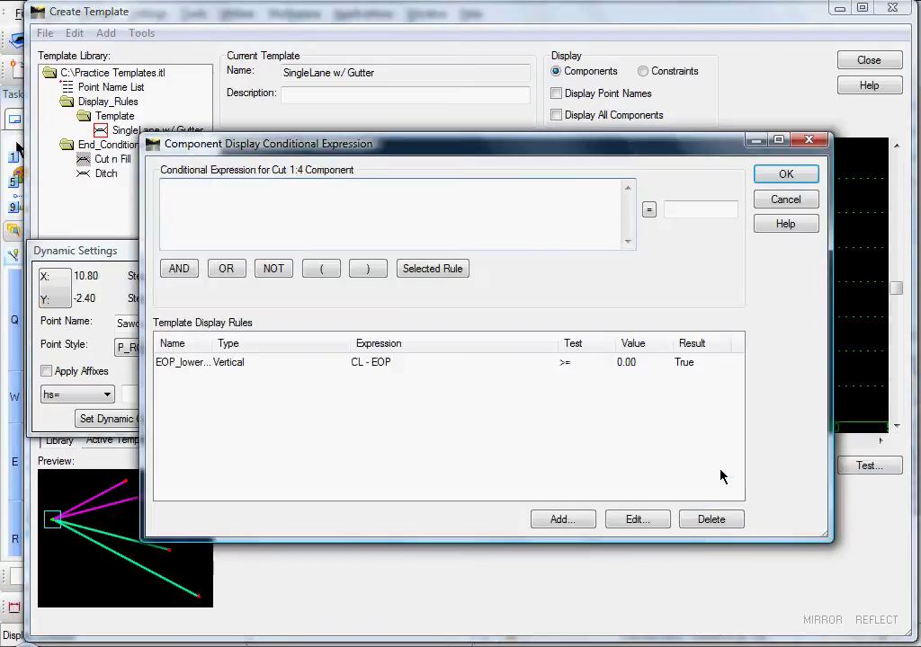
{"action": "left_click", "coordinate": [766, 205]}
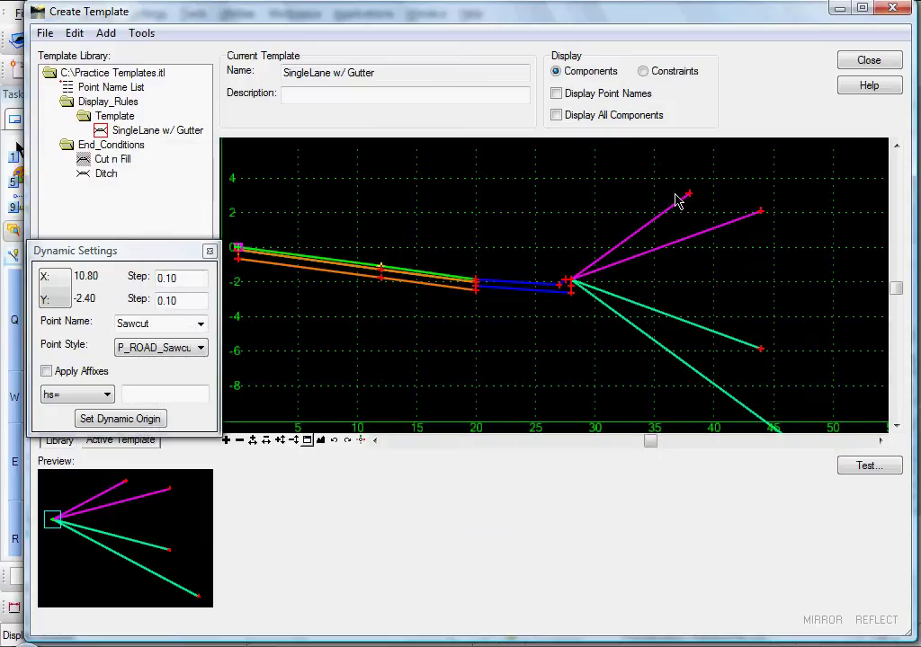
{"action": "double_click", "coordinate": [636, 263]}
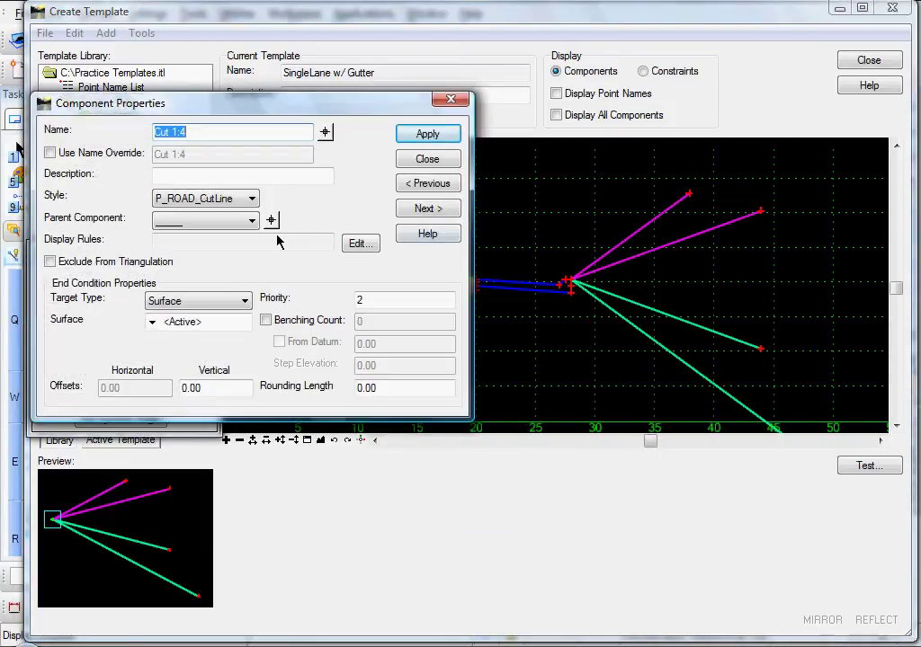
{"action": "left_click", "coordinate": [190, 243]}
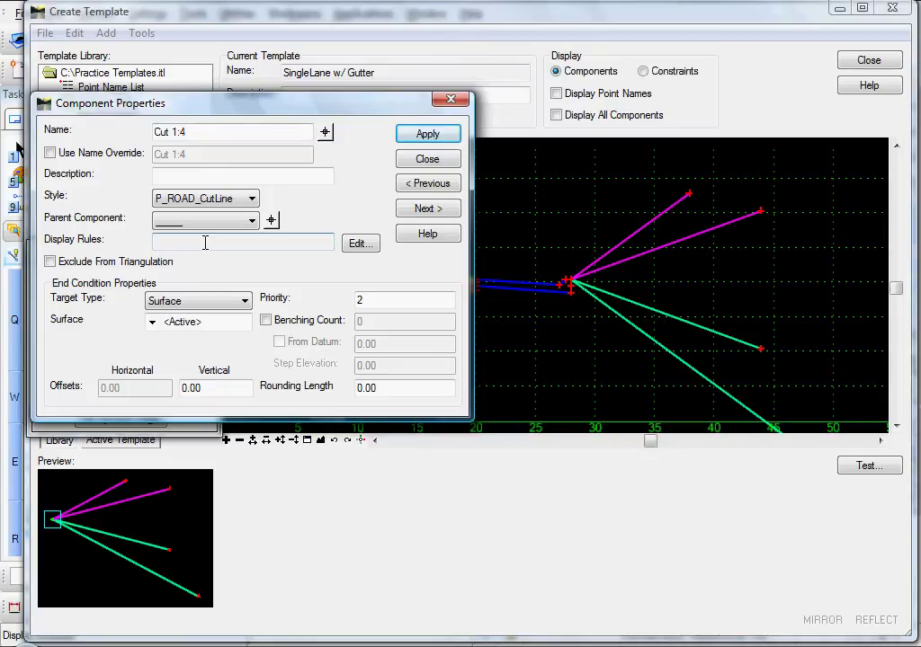
{"action": "left_click", "coordinate": [357, 249]}
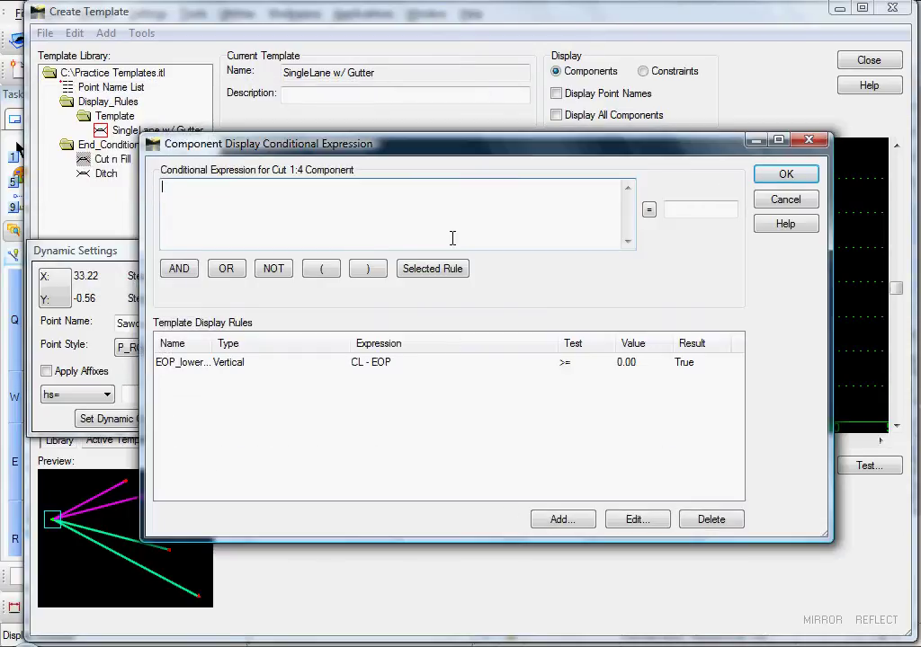
{"action": "left_click", "coordinate": [224, 365]}
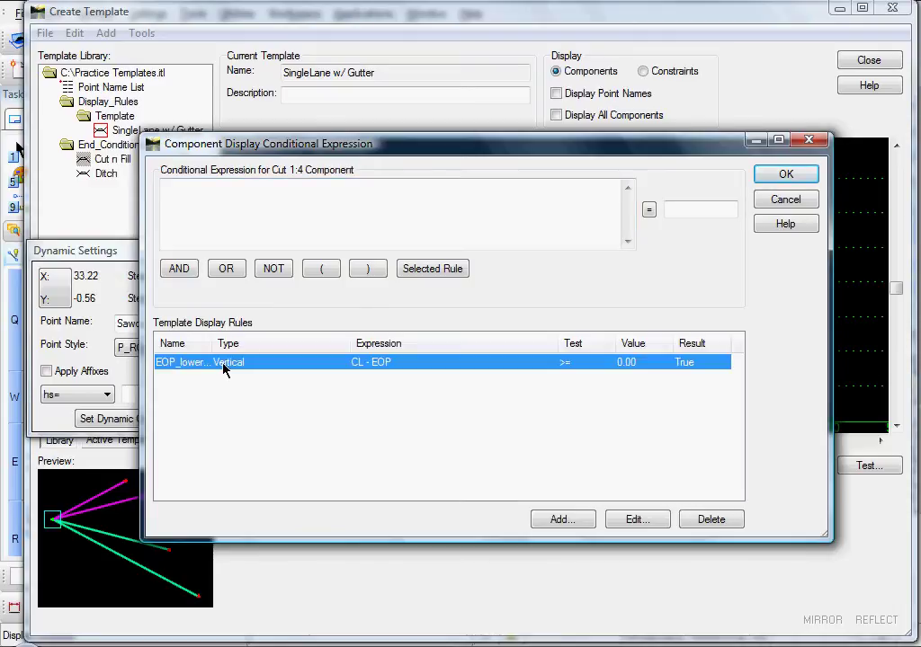
{"action": "left_click", "coordinate": [433, 268]}
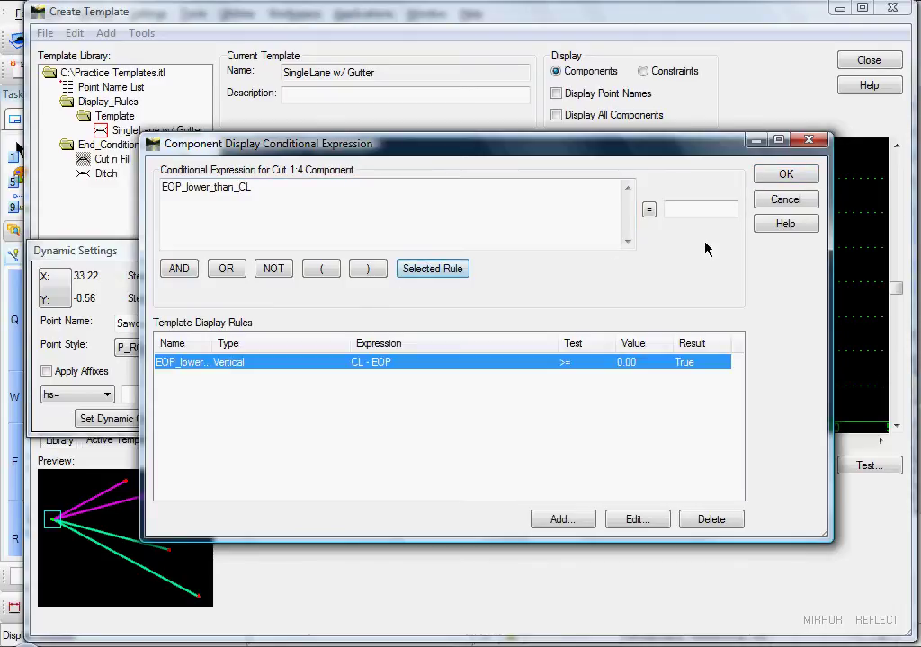
{"action": "left_click", "coordinate": [782, 176]}
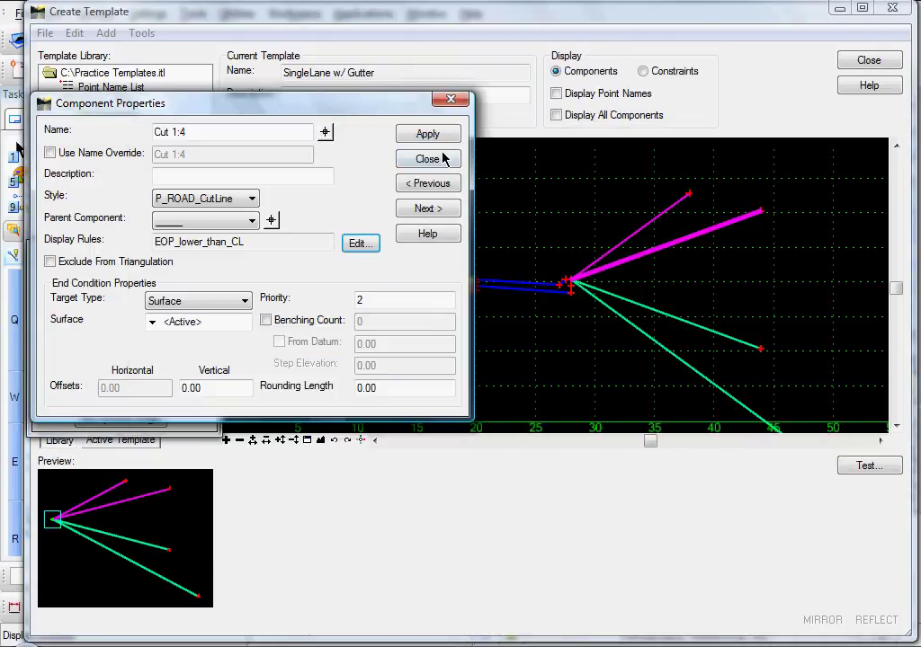
{"action": "left_click", "coordinate": [426, 160]}
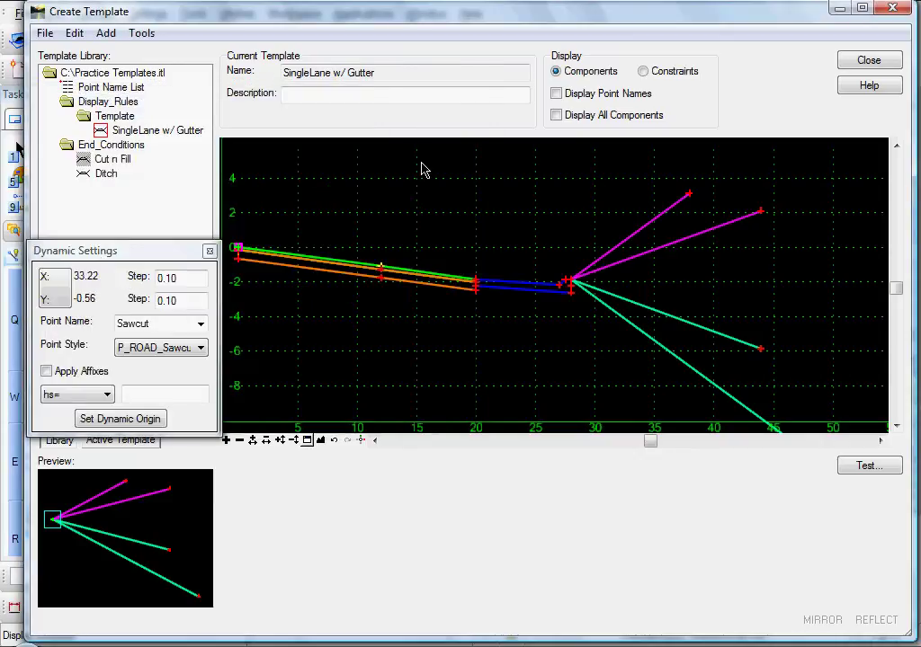
{"action": "right_click", "coordinate": [381, 270]}
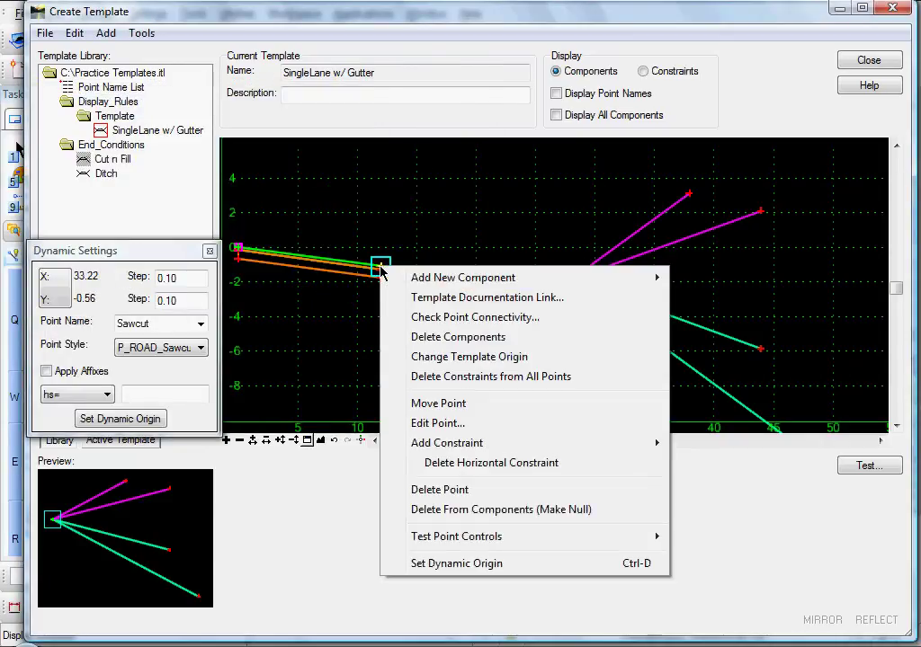
{"action": "left_click", "coordinate": [423, 407]}
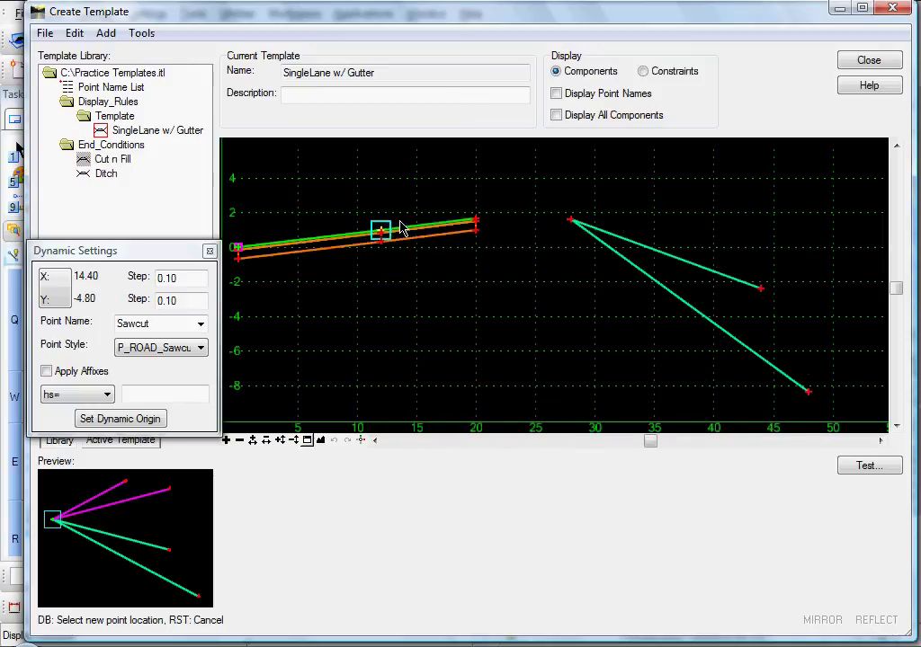
{"action": "right_click", "coordinate": [396, 270]}
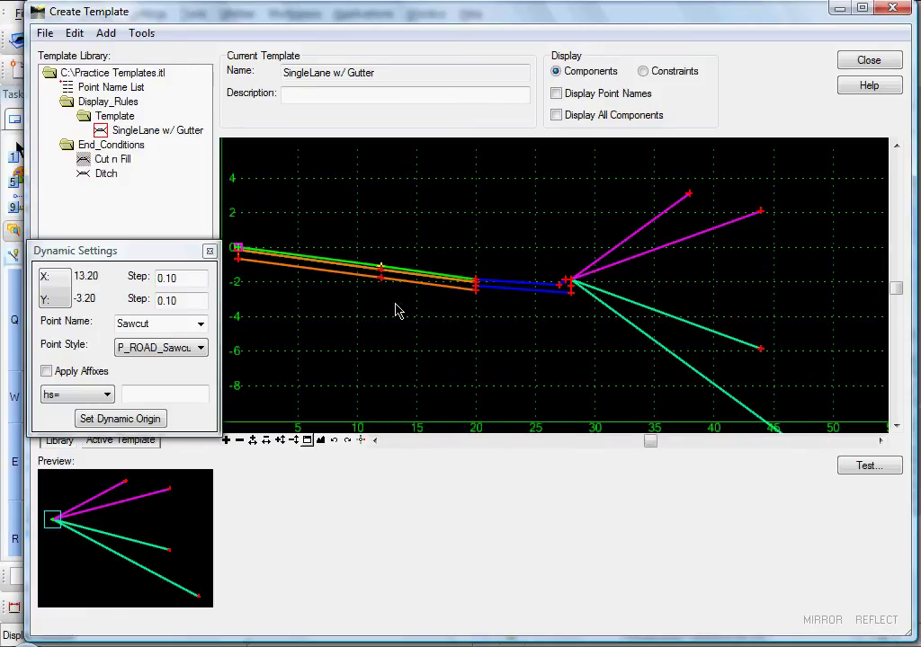
Step: From Fill 1:4, add rule GutterIsDisplayed, type Component is Displayed, checking Gutter_Barrier
{"action": "right_click", "coordinate": [653, 315]}
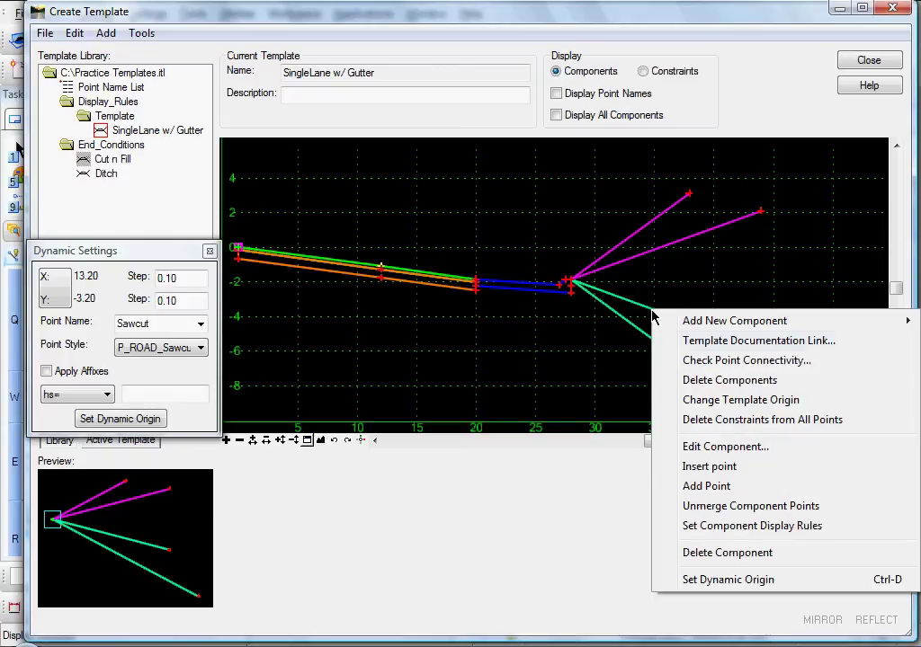
{"action": "left_click", "coordinate": [708, 531]}
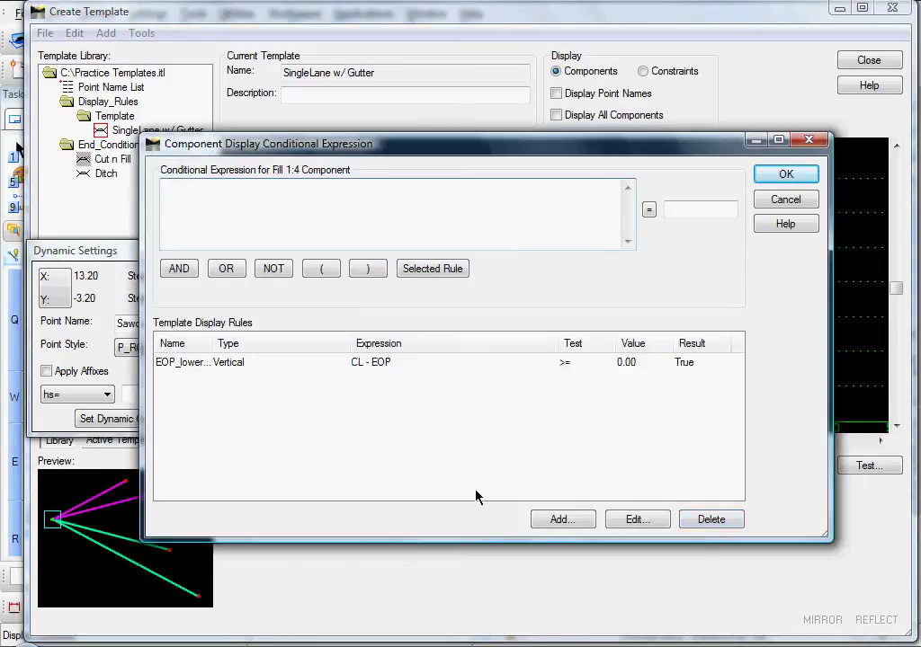
{"action": "left_click", "coordinate": [559, 521]}
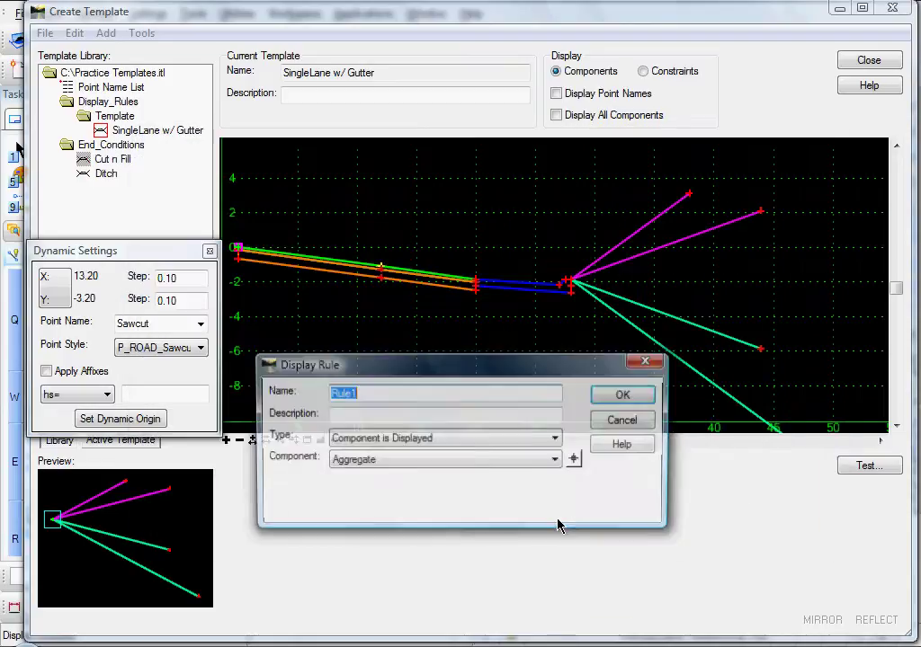
{"action": "type", "text": "GutterIsDisplayed"}
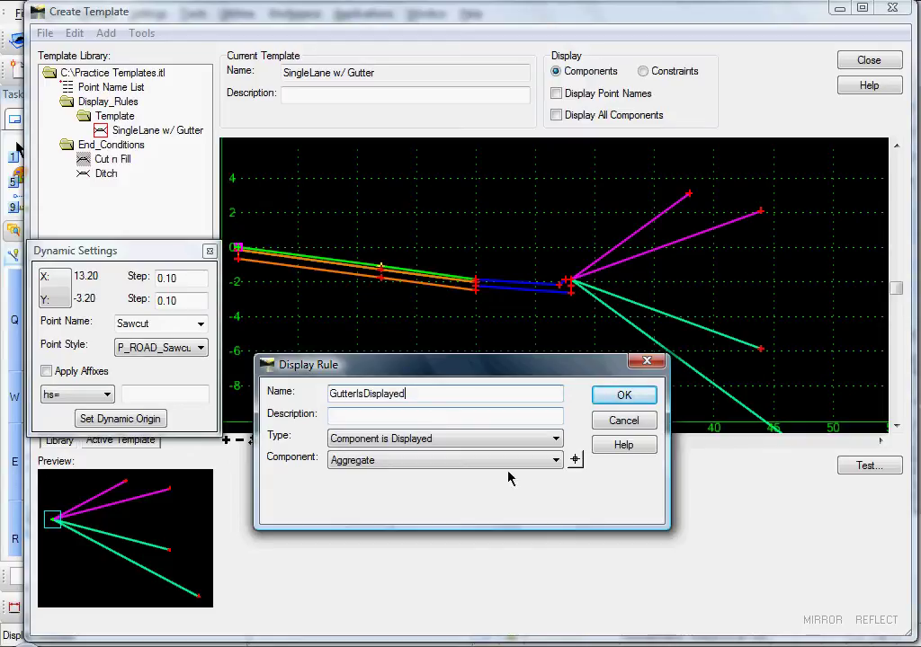
{"action": "left_click", "coordinate": [450, 416]}
{"action": "type", "text": "Gutter is displayed"}
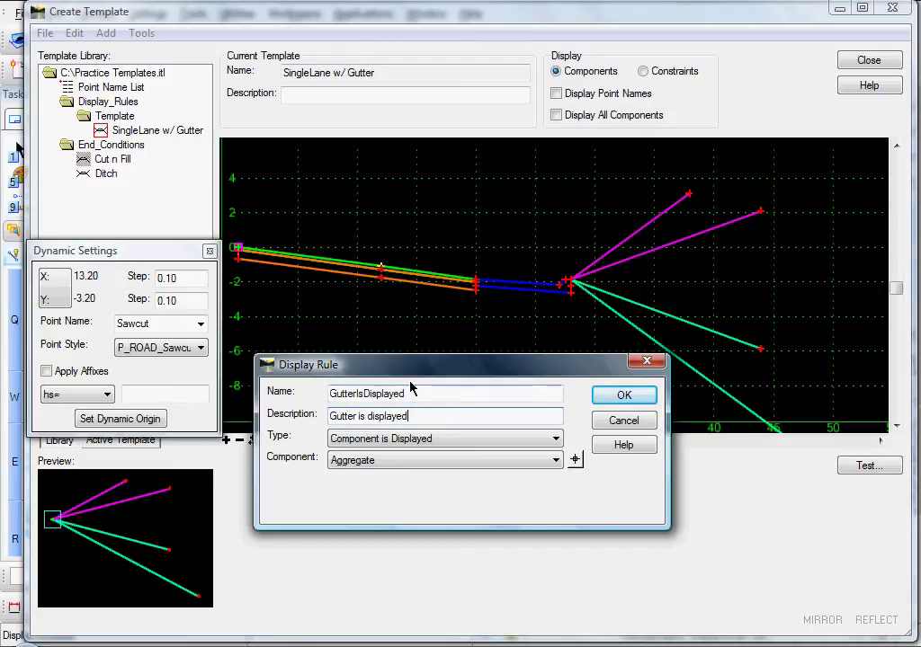
{"action": "left_click_drag", "start_coordinate": [412, 374], "coordinate": [400, 352]}
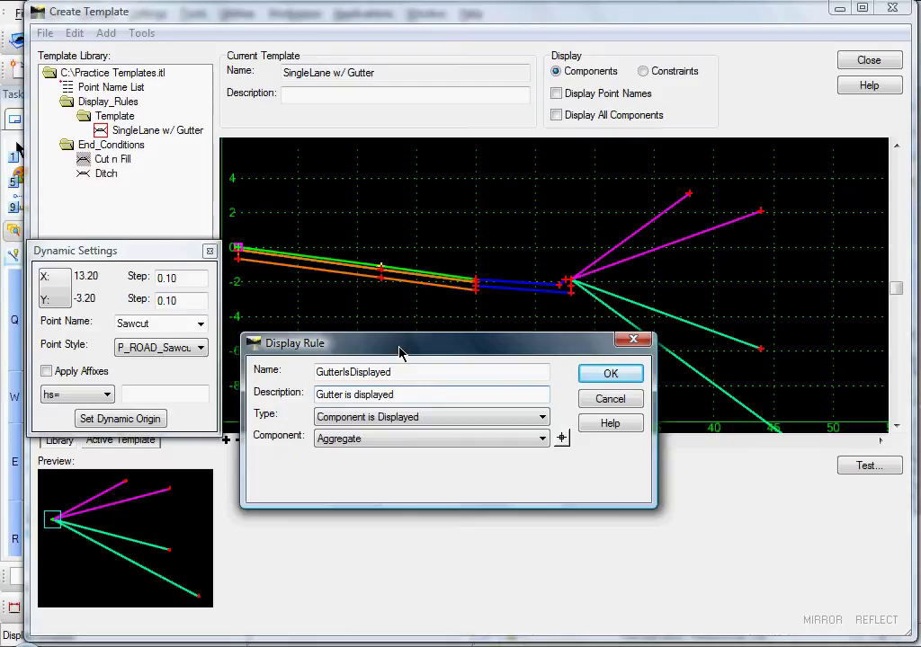
{"action": "left_click", "coordinate": [365, 418]}
{"action": "left_click", "coordinate": [373, 419]}
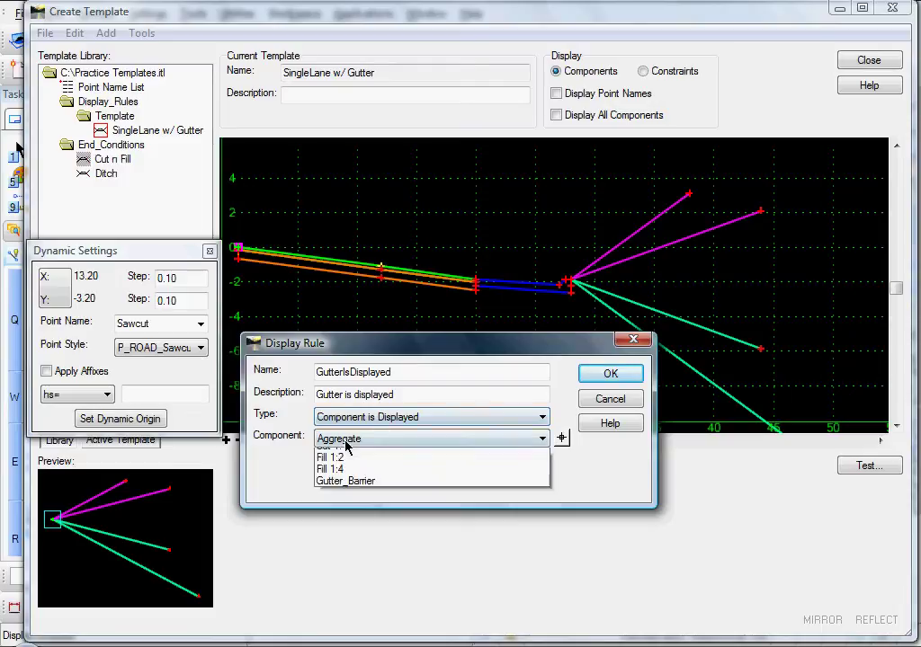
{"action": "left_click", "coordinate": [345, 440]}
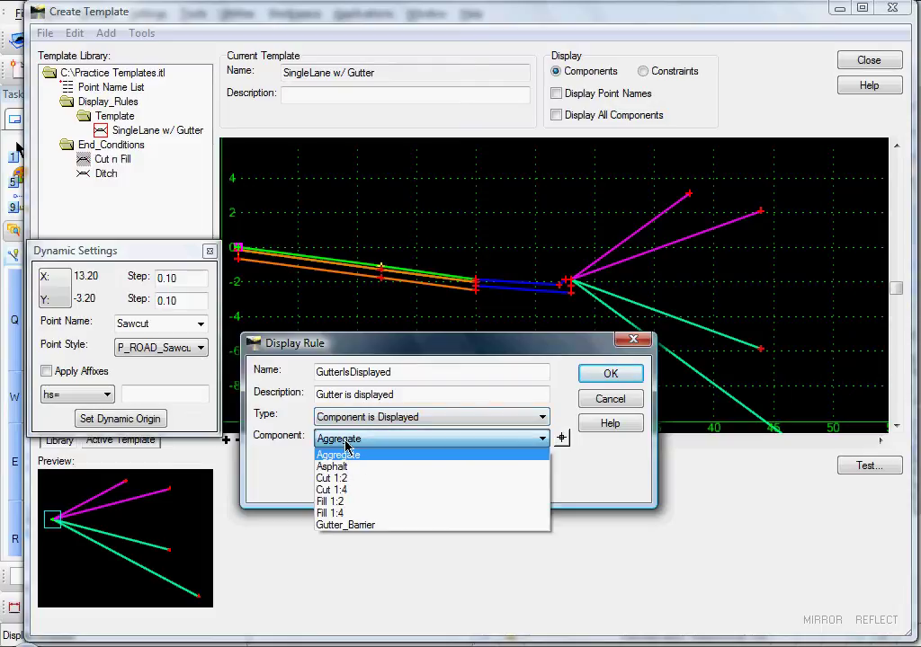
{"action": "left_click", "coordinate": [348, 525]}
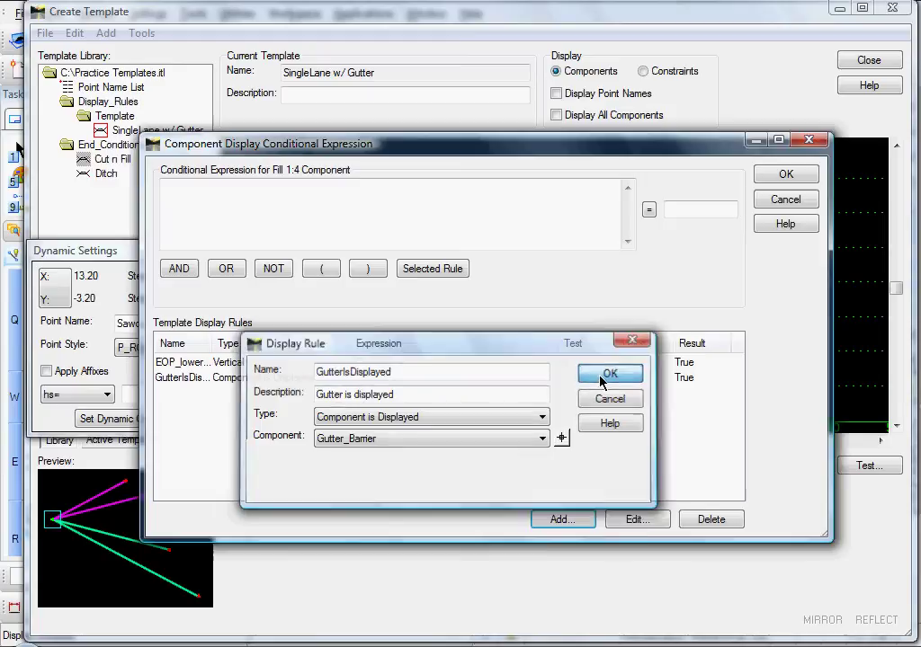
{"action": "left_click", "coordinate": [603, 376]}
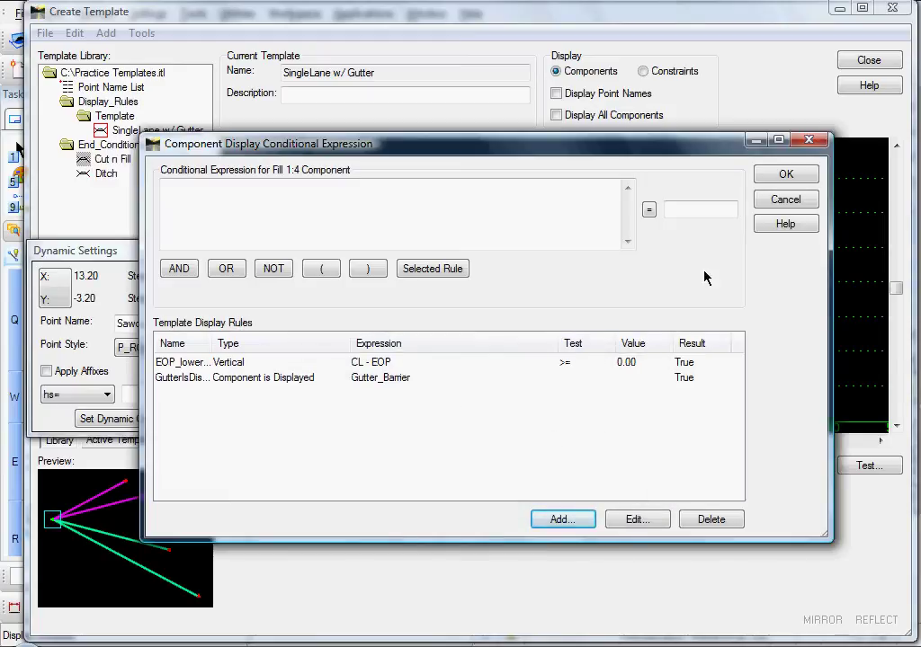
Step: Set the Fill 1:4 component's display condition to GutterIsDisplayed and apply it
{"action": "left_click", "coordinate": [781, 177]}
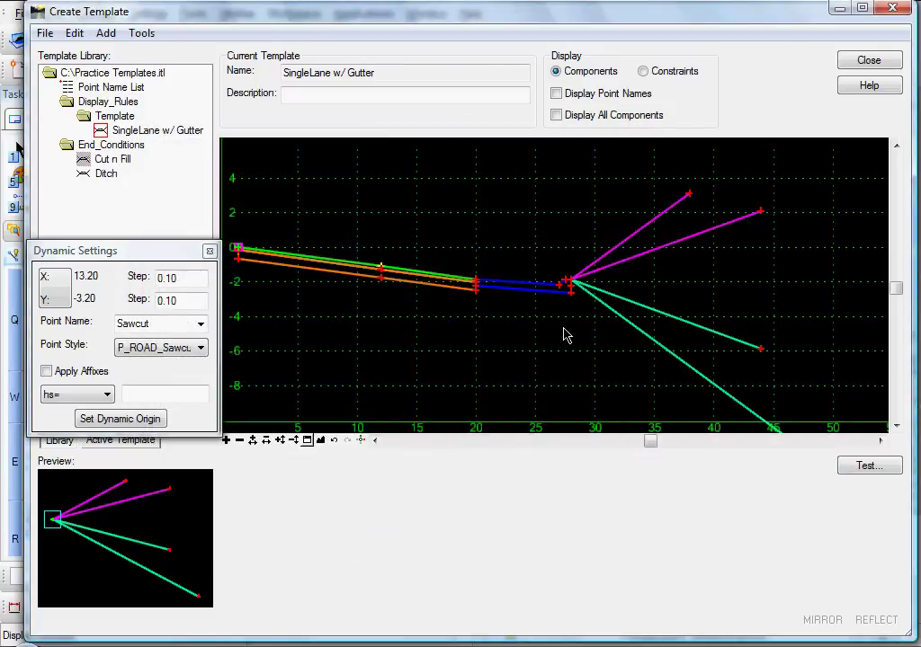
{"action": "right_click", "coordinate": [652, 316]}
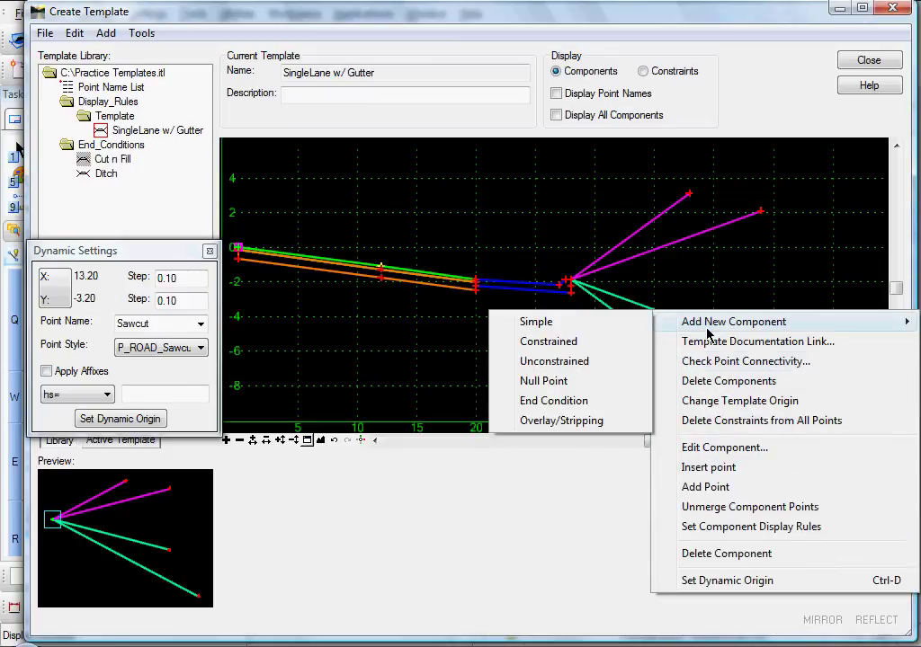
{"action": "left_click", "coordinate": [705, 529]}
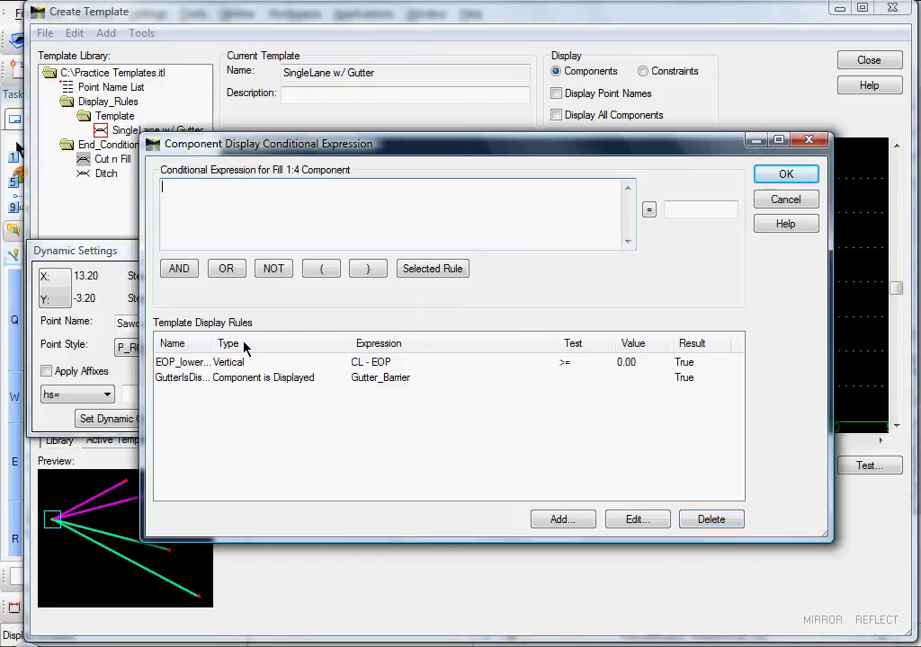
{"action": "left_click", "coordinate": [255, 382]}
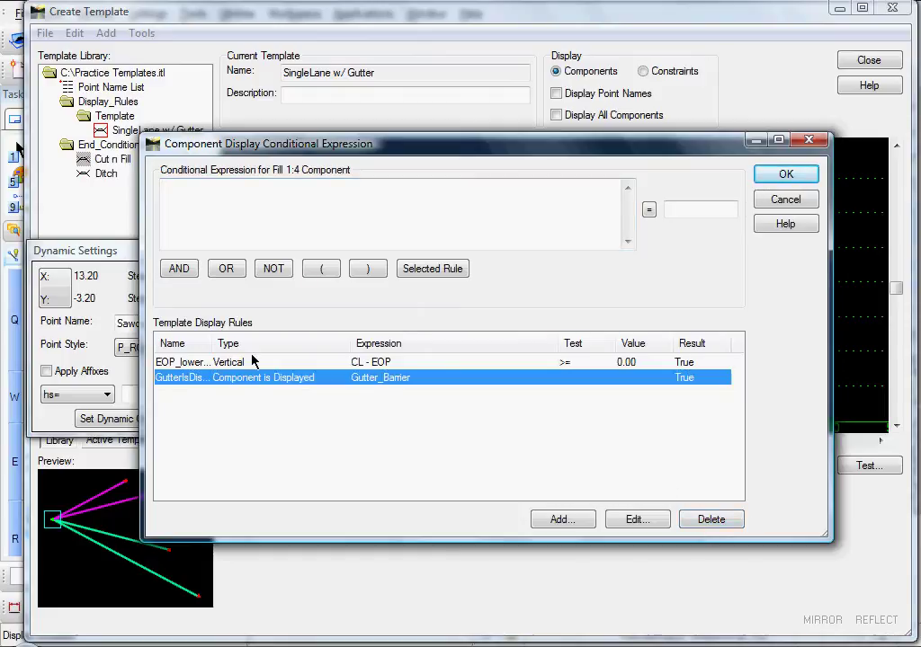
{"action": "left_click", "coordinate": [418, 274]}
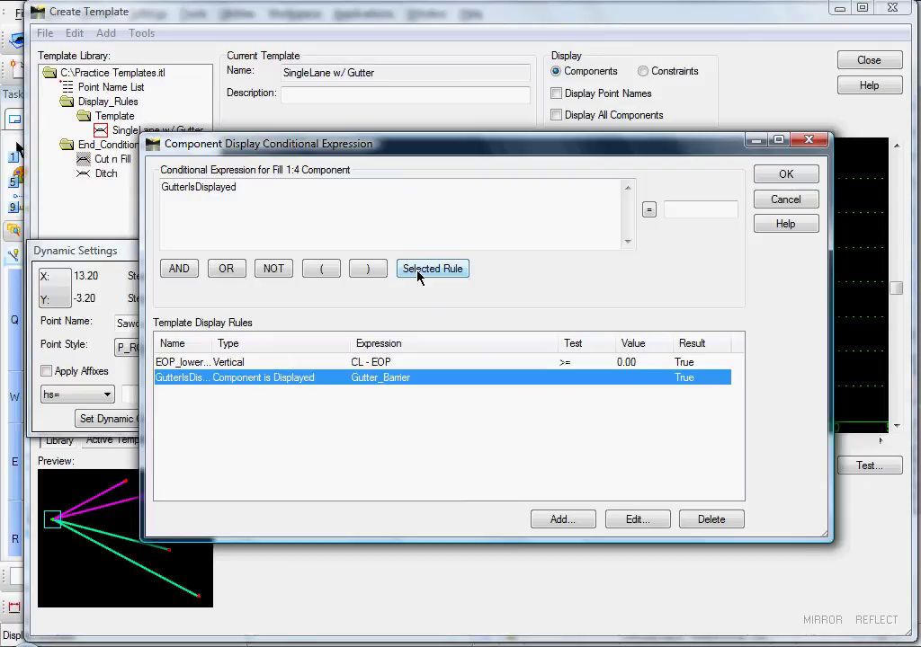
{"action": "left_click", "coordinate": [786, 175]}
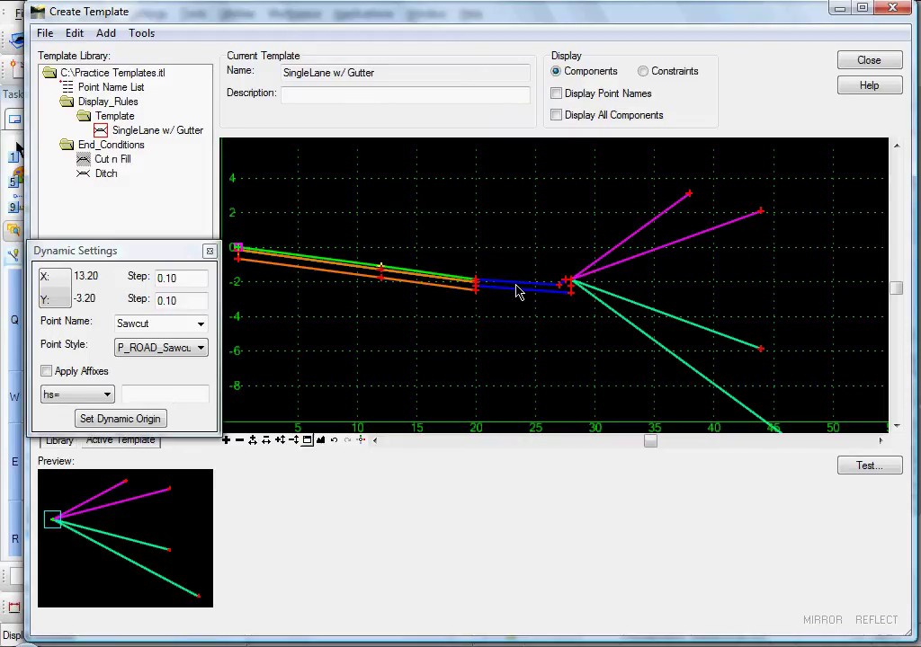
Step: Start moving the EOP point and zoom the view out
{"action": "mouse_move", "coordinate": [662, 317]}
{"action": "right_click", "coordinate": [380, 268]}
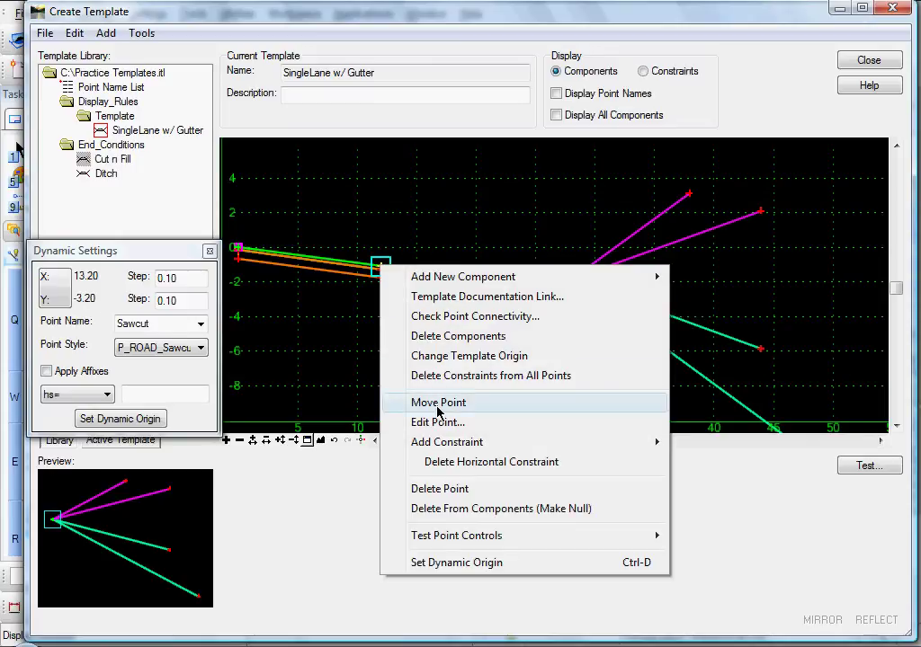
{"action": "left_click", "coordinate": [391, 403]}
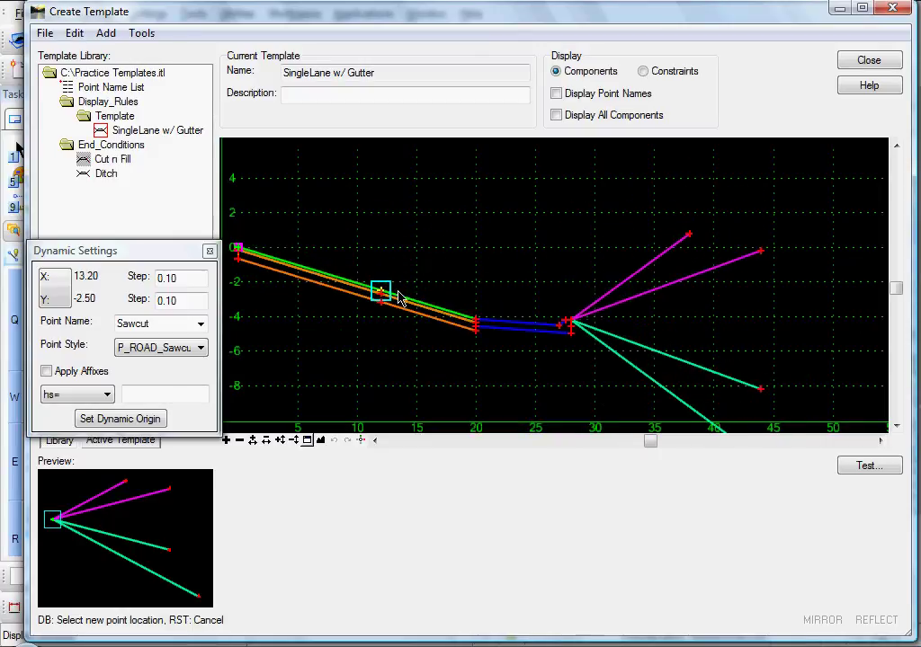
{"action": "scroll", "coordinate": [481, 313], "scroll_direction": "down", "scroll_amount": 1}
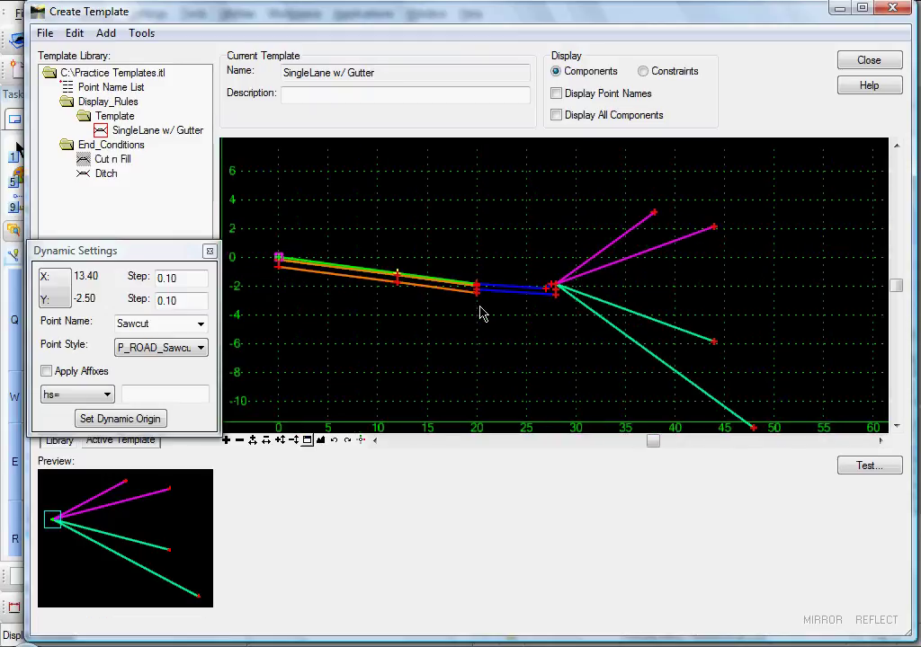
Step: Bring up the Fill 1:2 component's properties, leaving its display rules unchanged
{"action": "right_click", "coordinate": [617, 337]}
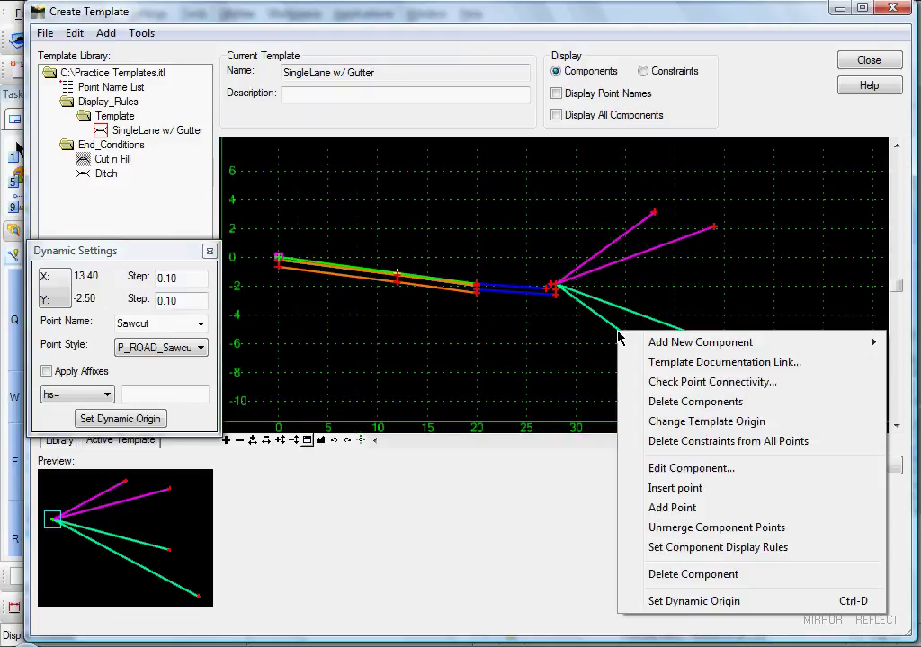
{"action": "left_click", "coordinate": [693, 550]}
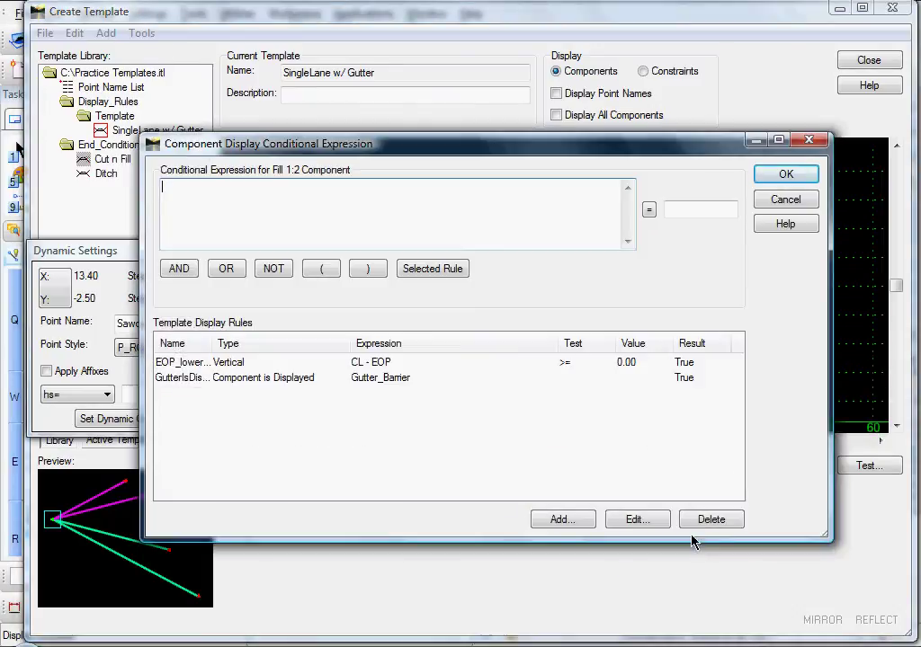
{"action": "left_click", "coordinate": [782, 201]}
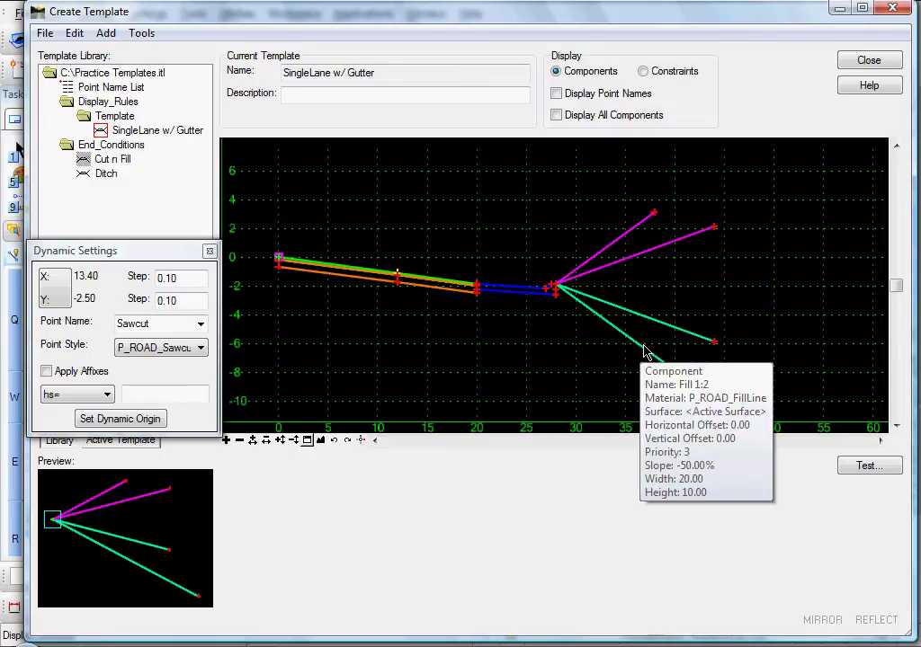
{"action": "right_click", "coordinate": [643, 347]}
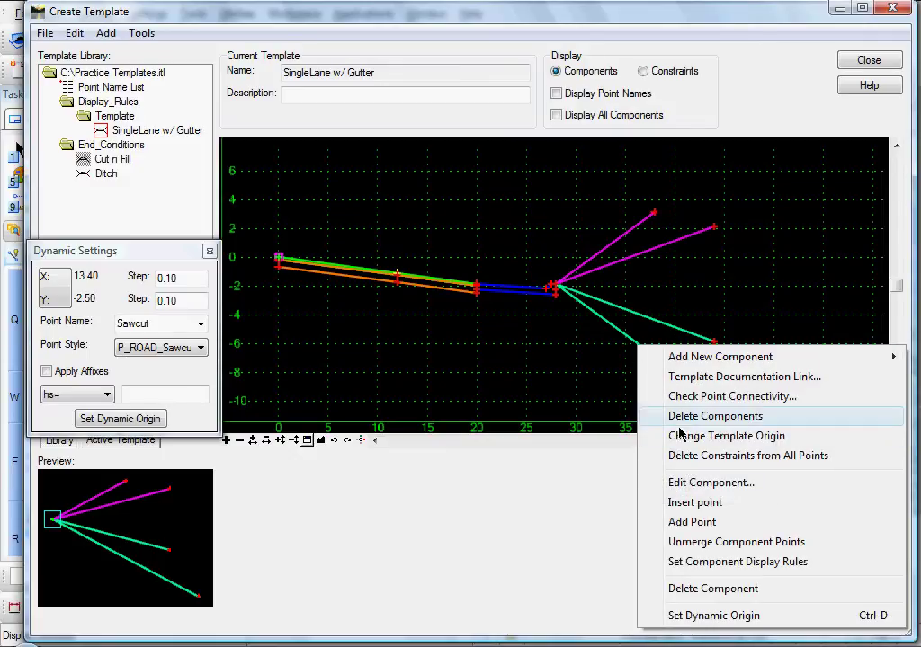
{"action": "left_click", "coordinate": [680, 483]}
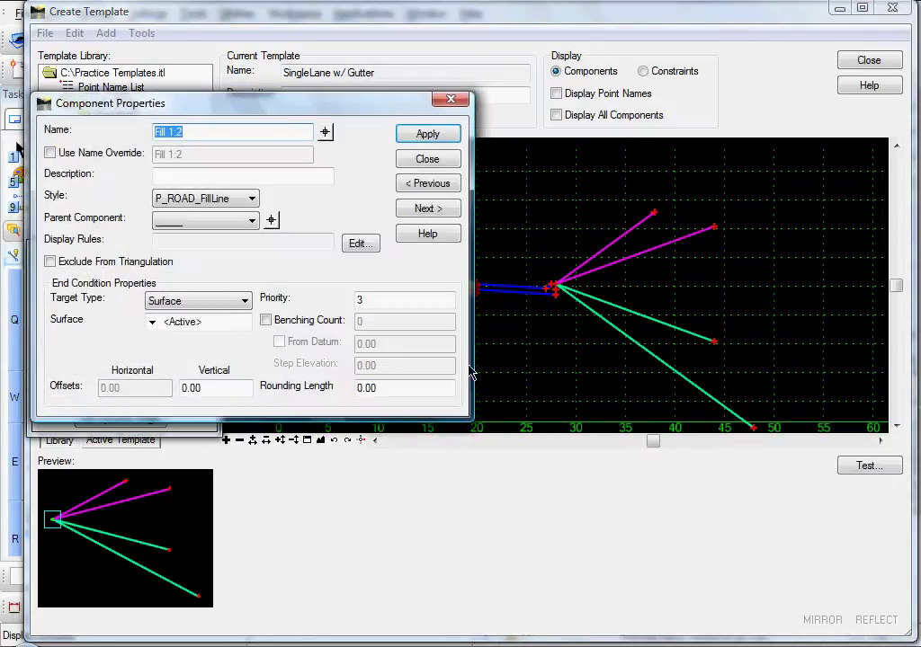
Step: Set Fill 1:2's parent component to Gutter_Barrier, apply, and close the properties
{"action": "left_click", "coordinate": [188, 227]}
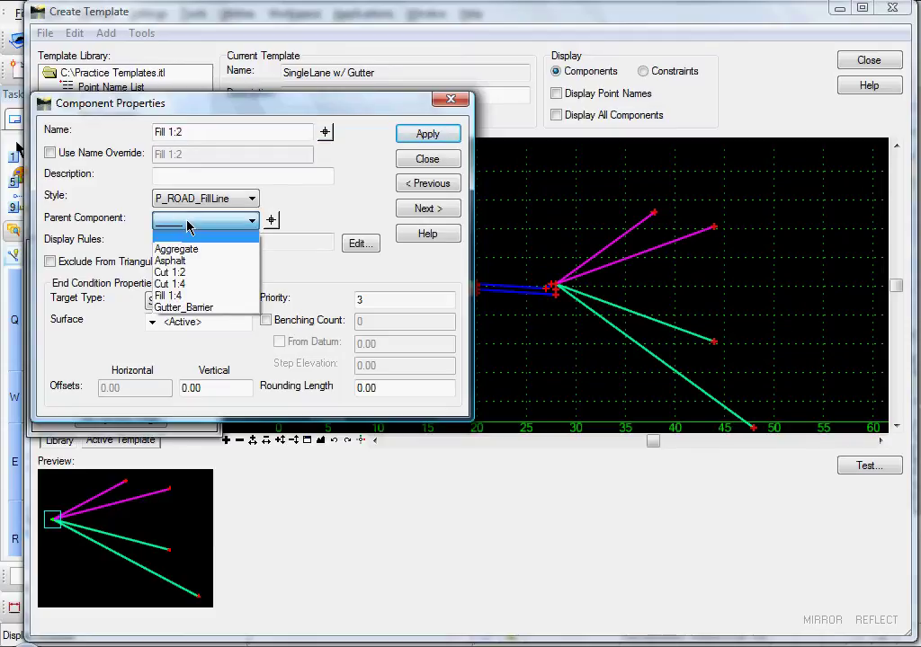
{"action": "left_click", "coordinate": [194, 308]}
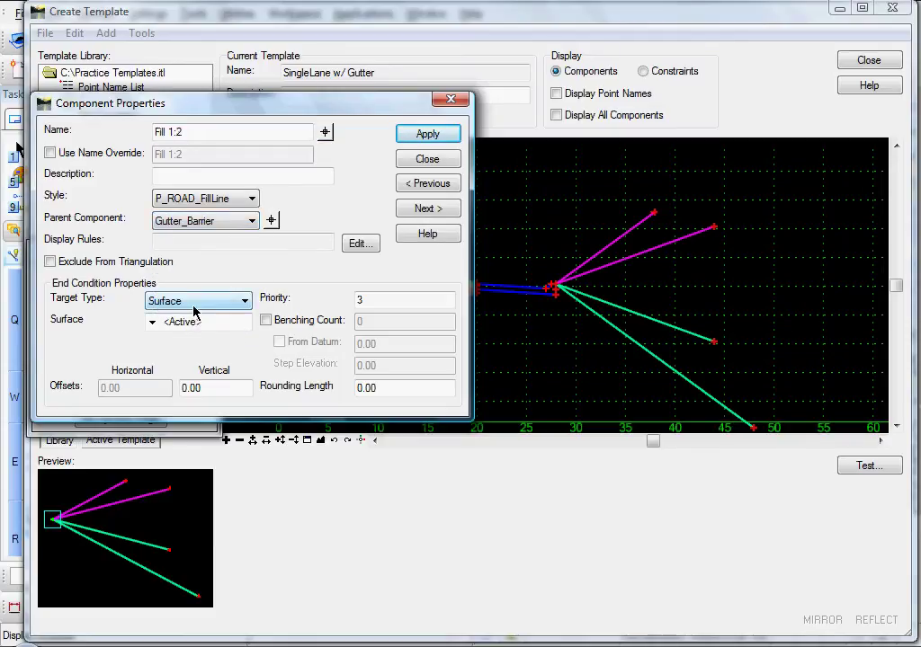
{"action": "left_click", "coordinate": [407, 136]}
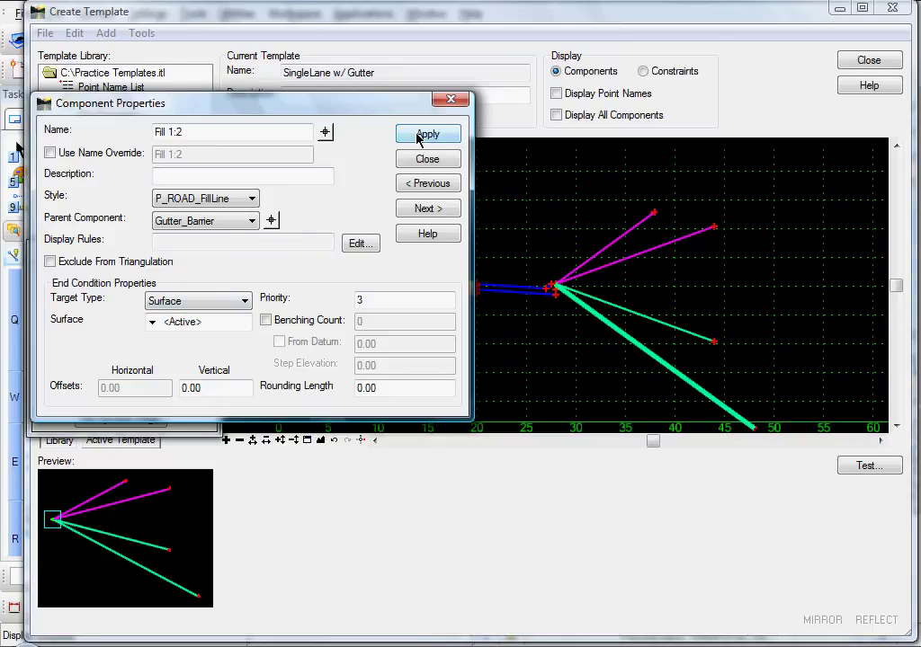
{"action": "left_click", "coordinate": [419, 163]}
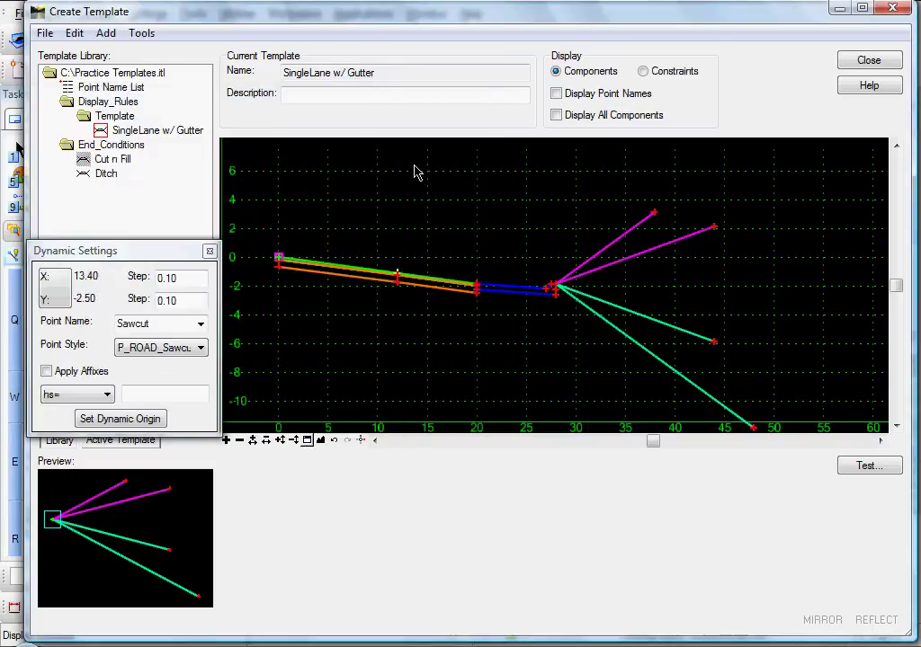
Step: Move the EOP point higher so the lane reaches about 4.8 at offset 20
{"action": "right_click", "coordinate": [397, 273]}
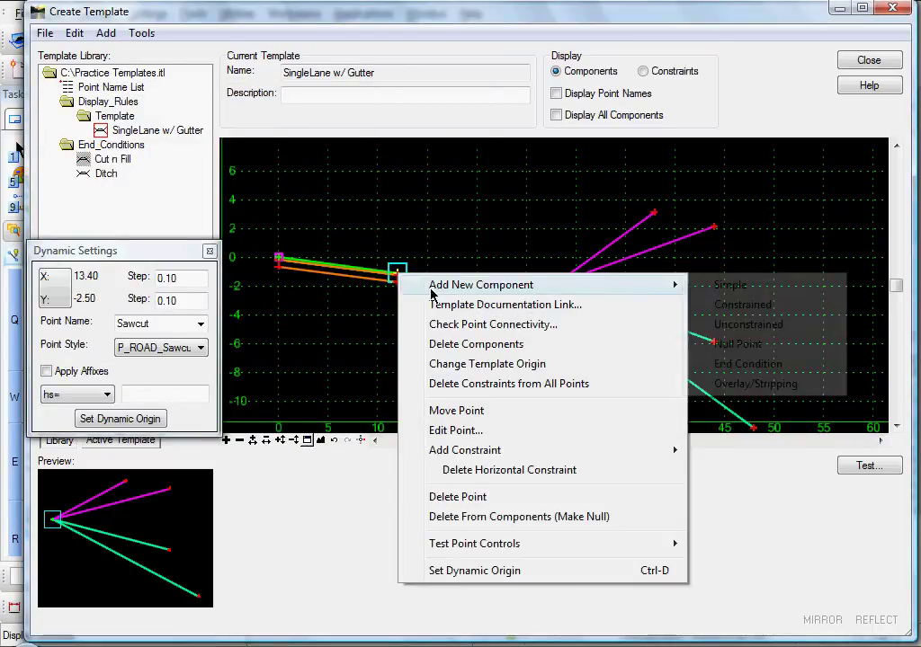
{"action": "left_click", "coordinate": [441, 410]}
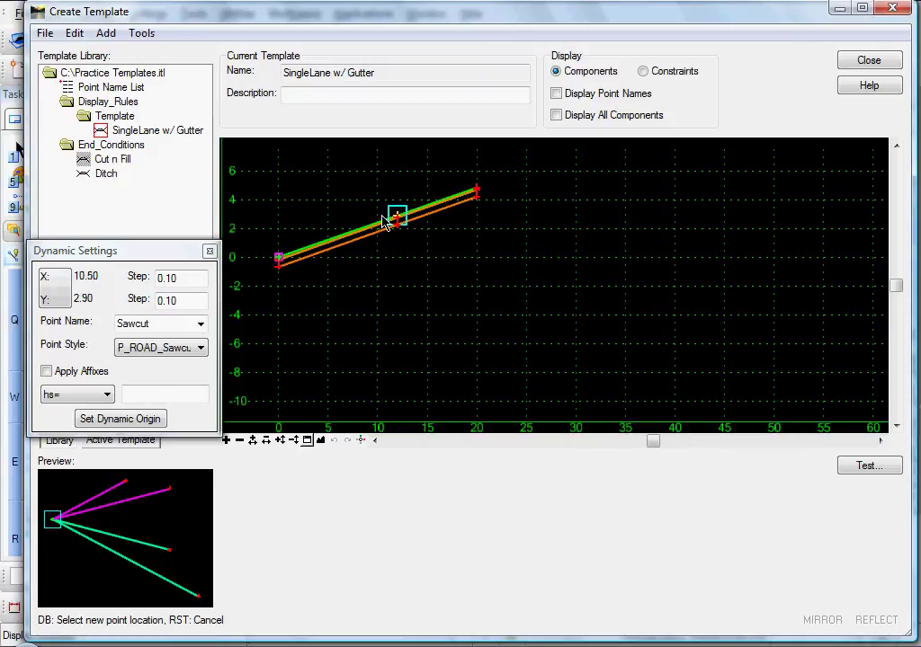
{"action": "left_click", "coordinate": [383, 220]}
{"action": "middle_click_drag", "start_coordinate": [407, 265], "coordinate": [468, 330]}
{"action": "scroll", "coordinate": [474, 335], "scroll_direction": "up", "scroll_amount": 1}
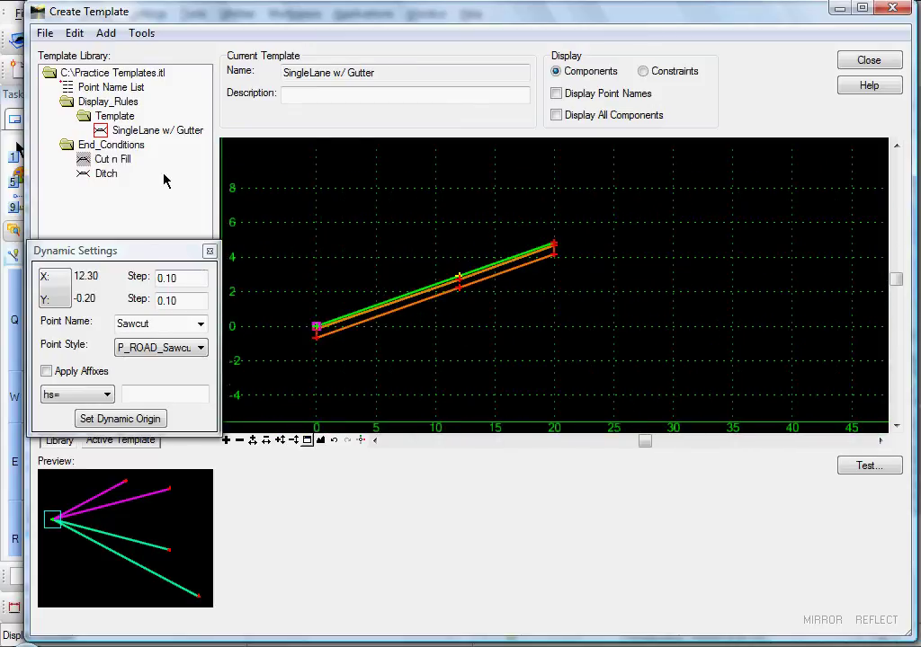
Step: Attach the Cut n Fill end condition to the lane point at offset 20
{"action": "left_click", "coordinate": [105, 162]}
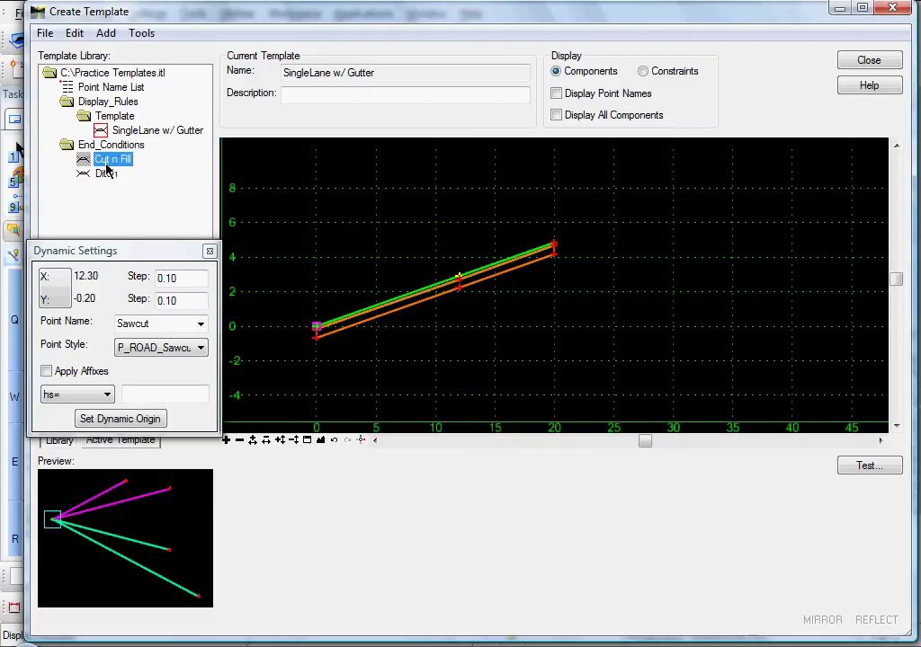
{"action": "left_click_drag", "start_coordinate": [103, 164], "coordinate": [557, 242]}
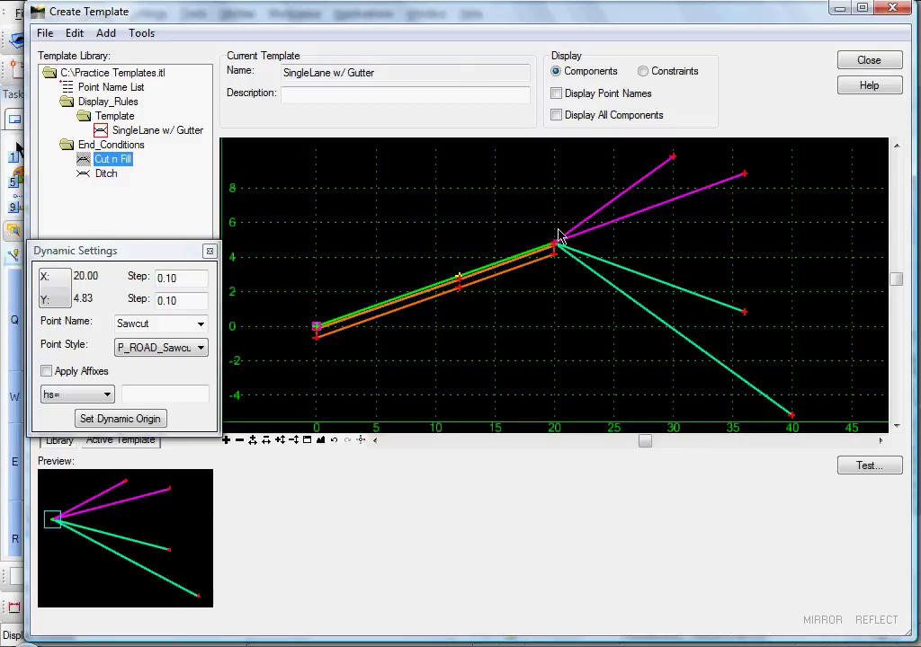
{"action": "scroll", "coordinate": [553, 253], "scroll_direction": "up", "scroll_amount": 3}
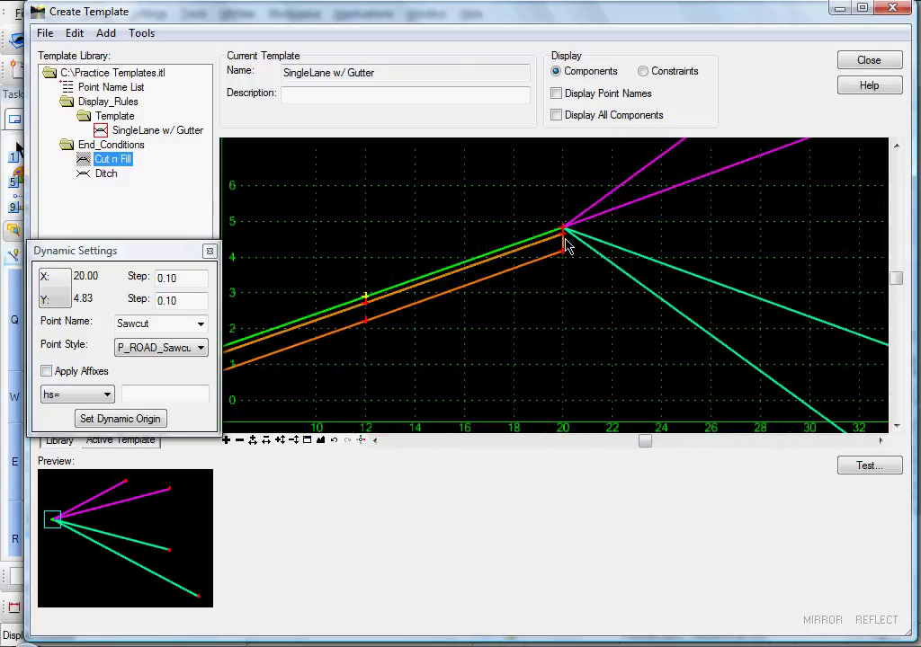
{"action": "scroll", "coordinate": [567, 243], "scroll_direction": "down", "scroll_amount": 1}
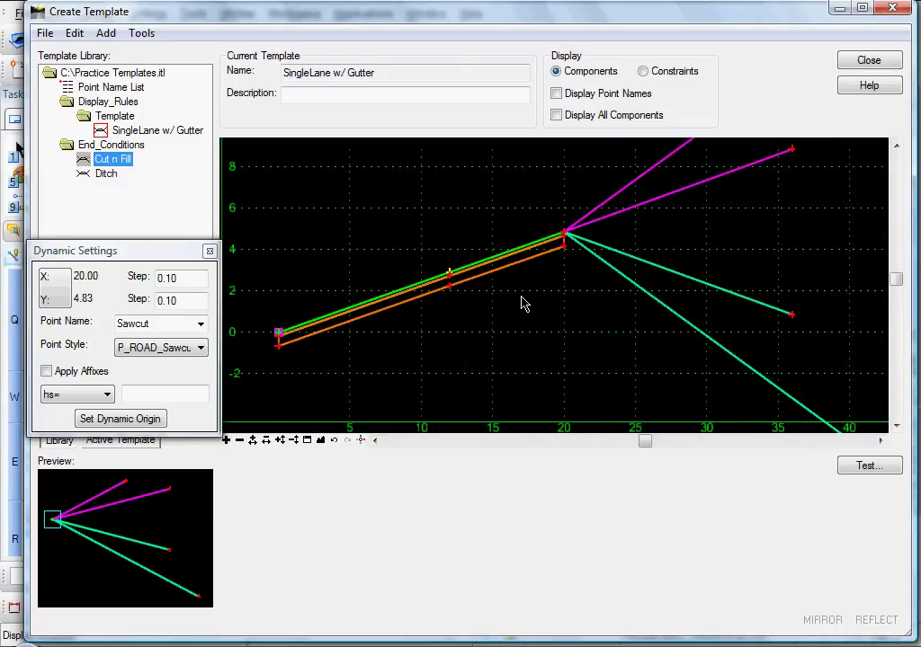
{"action": "middle_click_drag", "start_coordinate": [523, 303], "coordinate": [470, 316]}
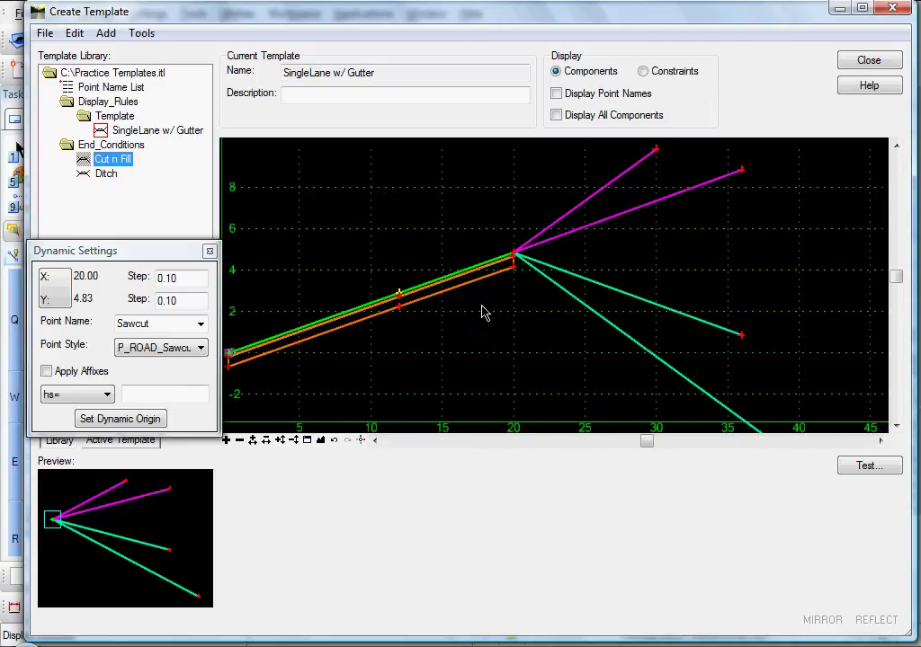
Step: Delete both magenta cut slope components, keeping only the two fill slopes
{"action": "right_click", "coordinate": [555, 231]}
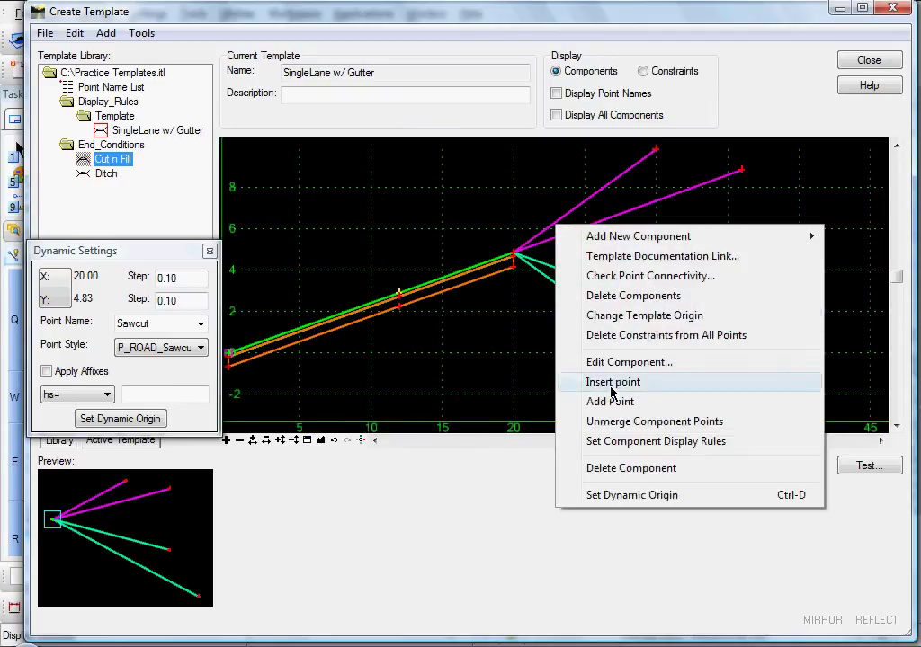
{"action": "left_click", "coordinate": [600, 468]}
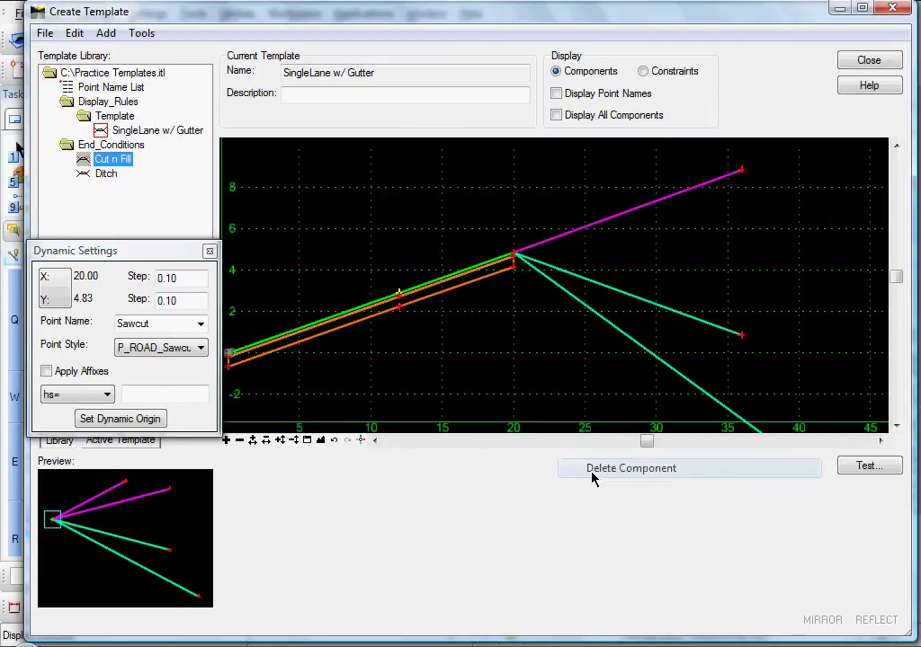
{"action": "right_click", "coordinate": [601, 235]}
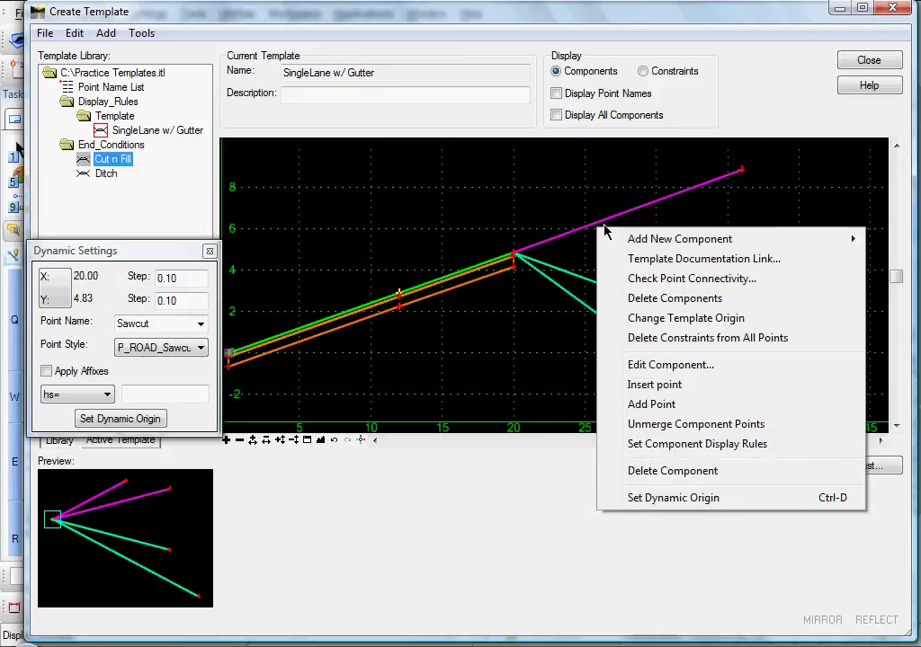
{"action": "left_click", "coordinate": [640, 471]}
{"action": "scroll", "coordinate": [421, 369], "scroll_direction": "down", "scroll_amount": 2}
{"action": "scroll", "coordinate": [423, 310], "scroll_direction": "up", "scroll_amount": 1}
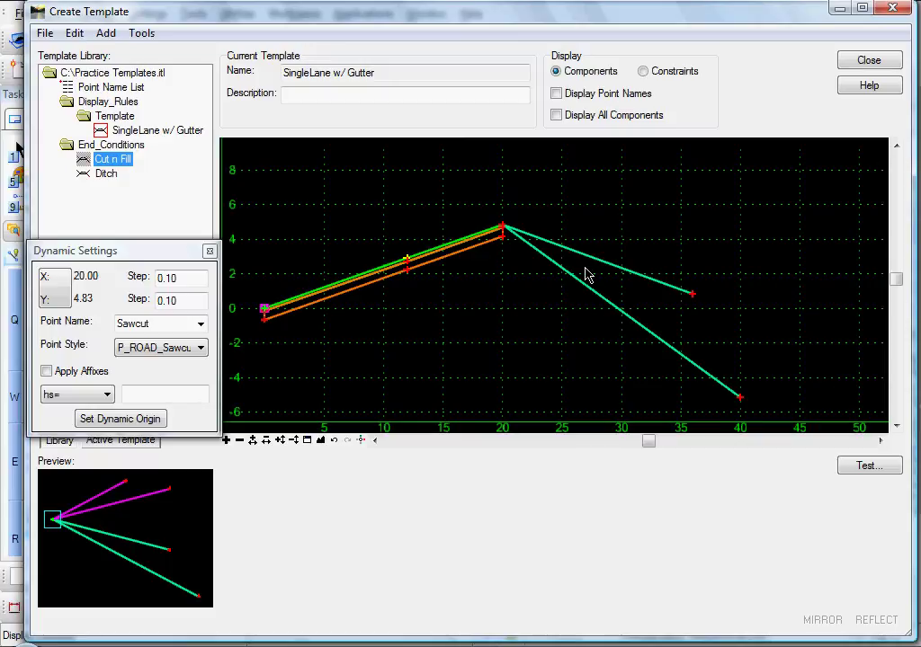
Step: Move the edge-of-pavement point to offset 12, elevation 1.93, and bring up the Fill 1:21 display rules
{"action": "right_click", "coordinate": [405, 260]}
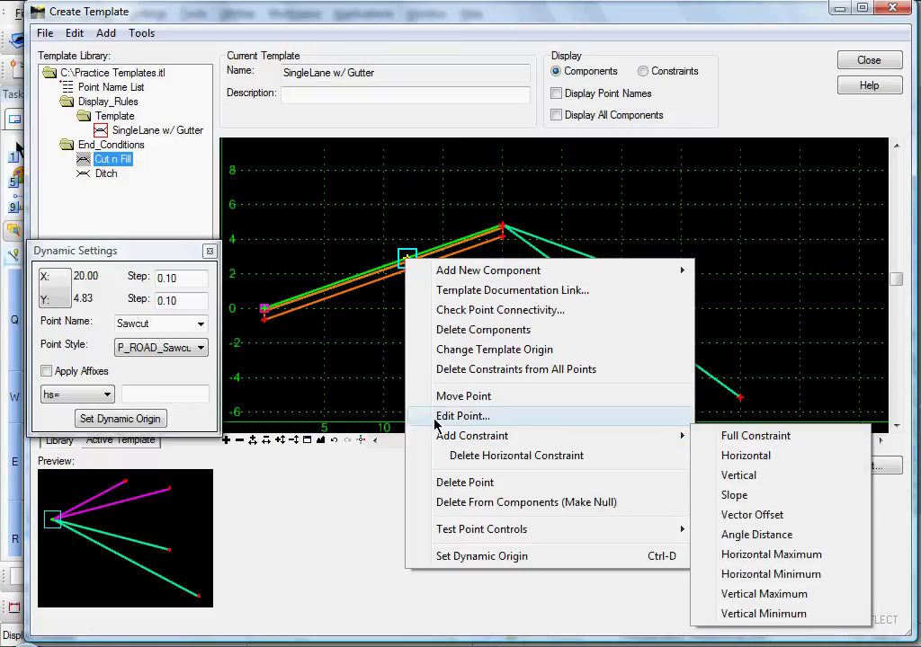
{"action": "left_click", "coordinate": [466, 398]}
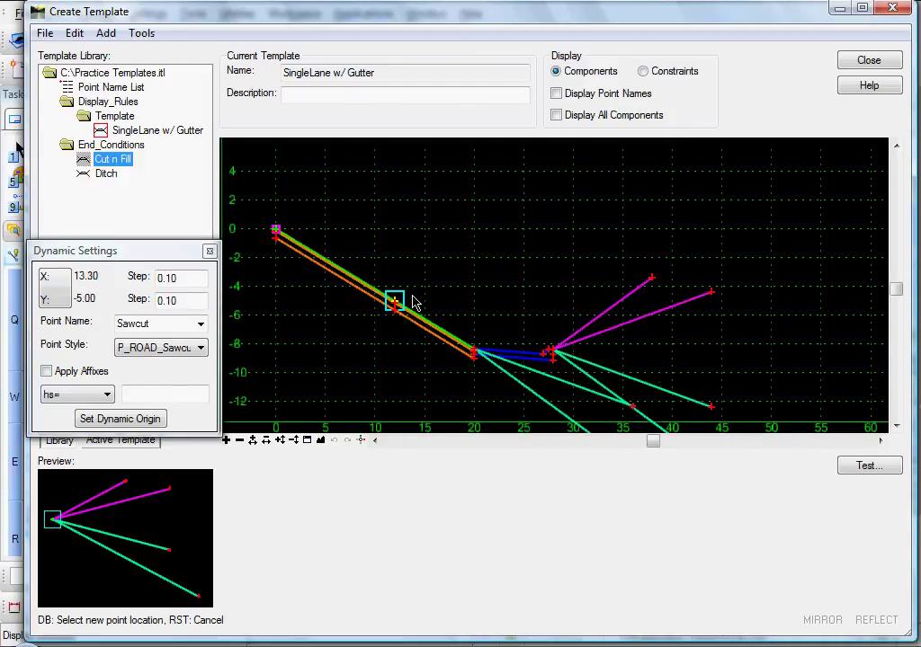
{"action": "left_click", "coordinate": [395, 198]}
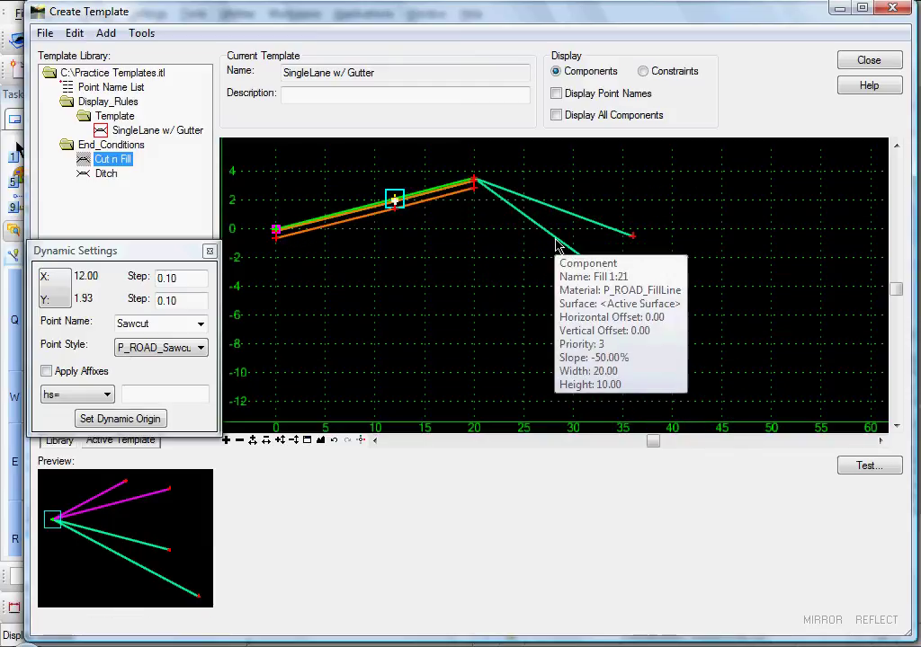
{"action": "right_click", "coordinate": [558, 244]}
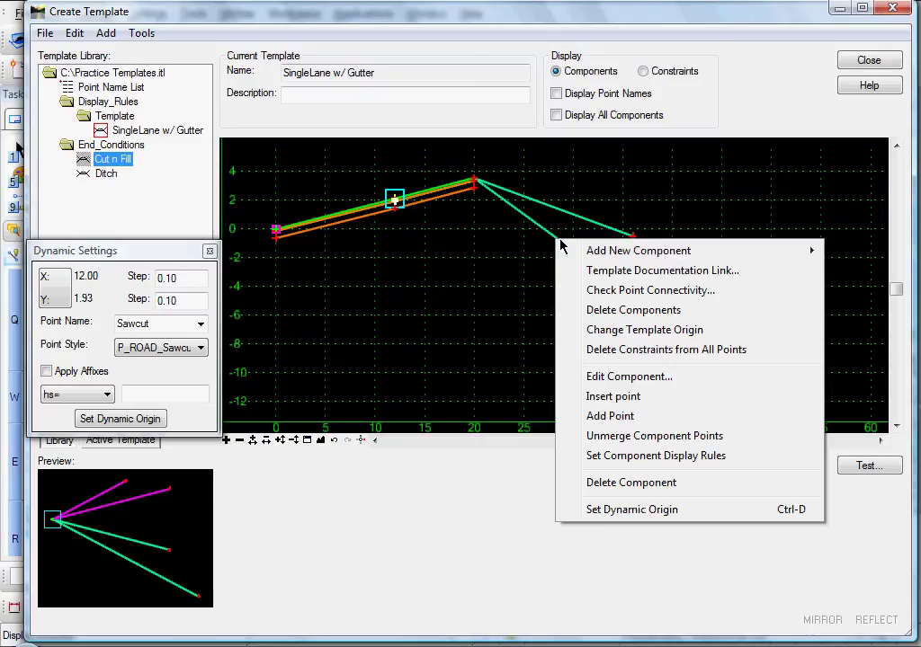
{"action": "left_click", "coordinate": [609, 461]}
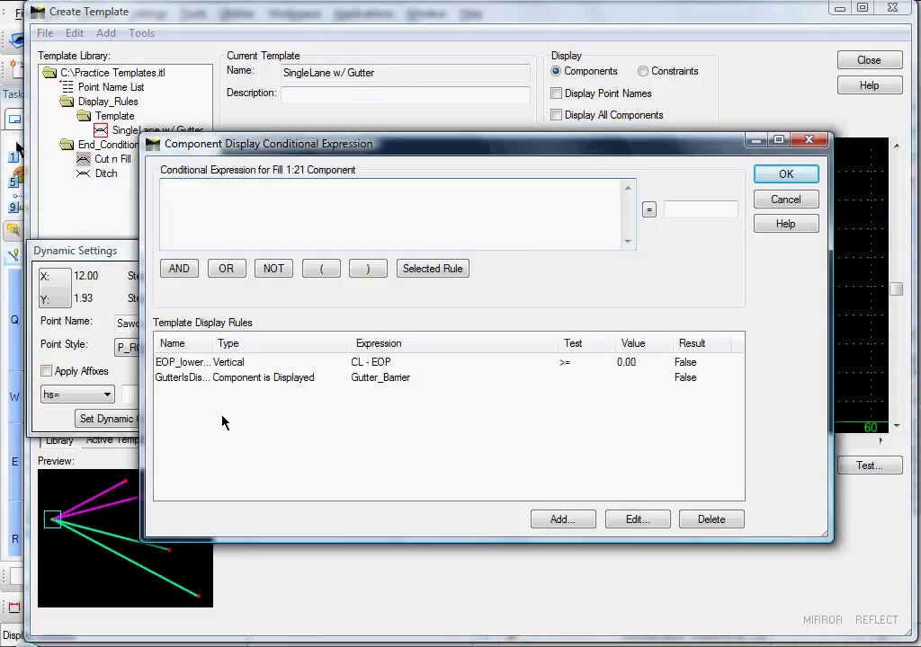
Step: Set the Fill 1:21 component's display rule expression to NOT EOP_lower_than_CL
{"action": "left_click_drag", "start_coordinate": [211, 343], "coordinate": [290, 348]}
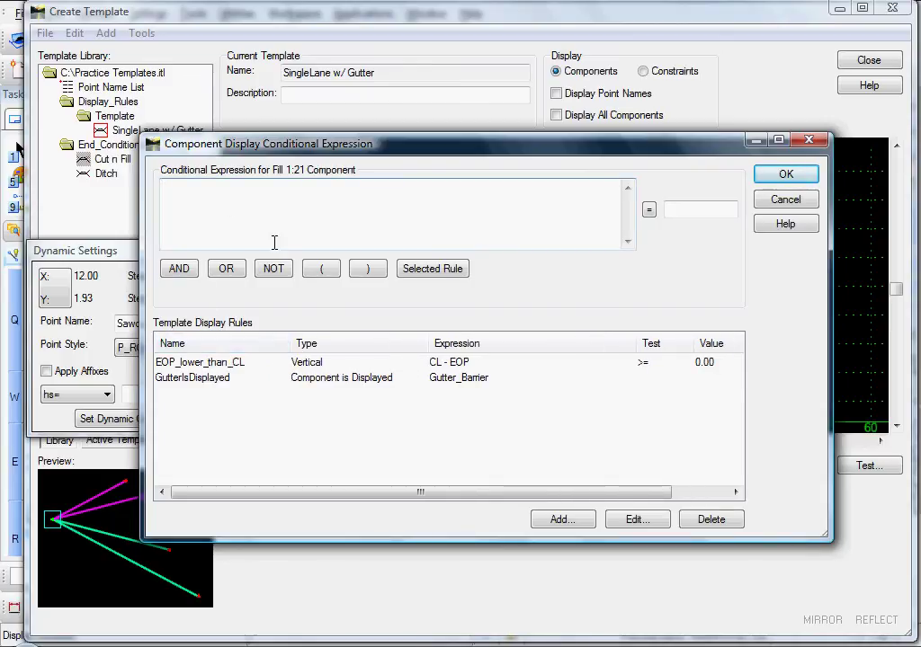
{"action": "left_click", "coordinate": [274, 268]}
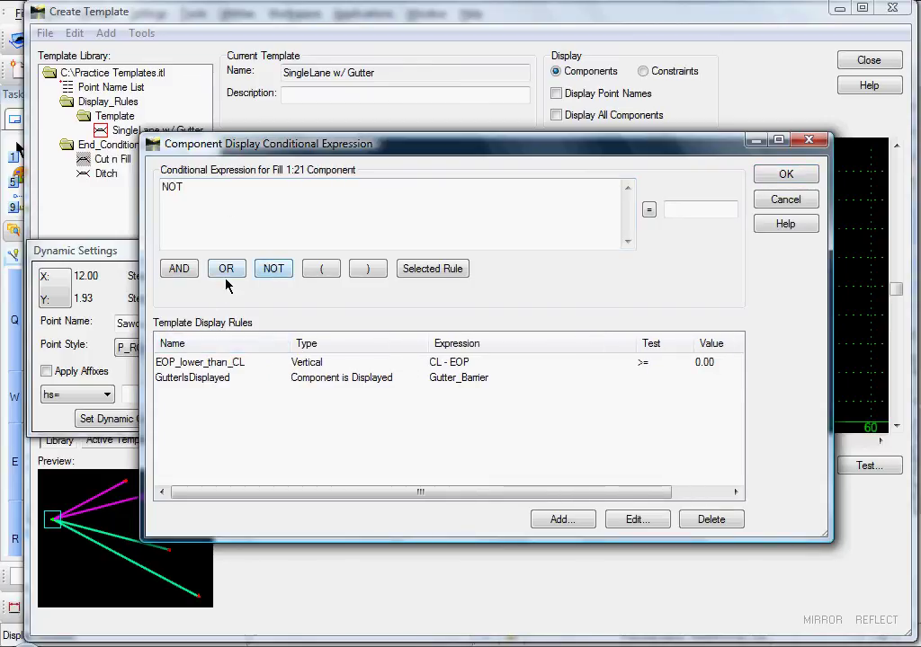
{"action": "left_click", "coordinate": [202, 364]}
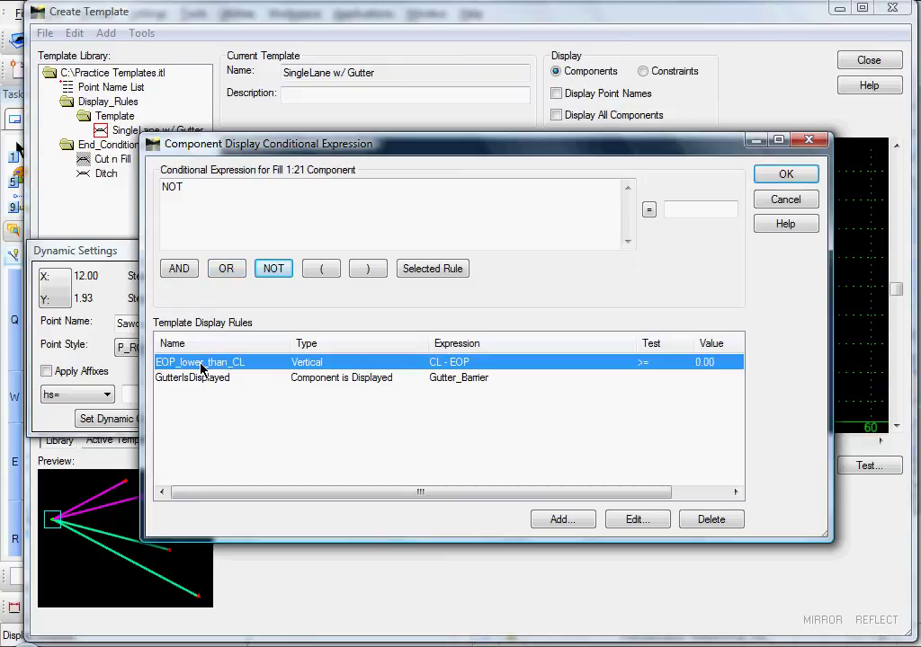
{"action": "left_click", "coordinate": [430, 269]}
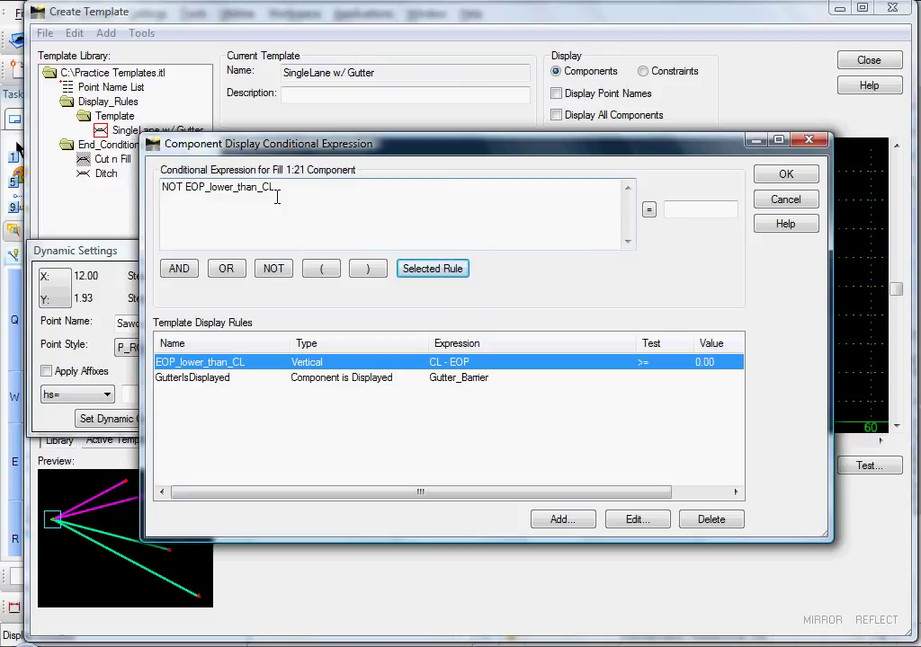
{"action": "left_click", "coordinate": [785, 177]}
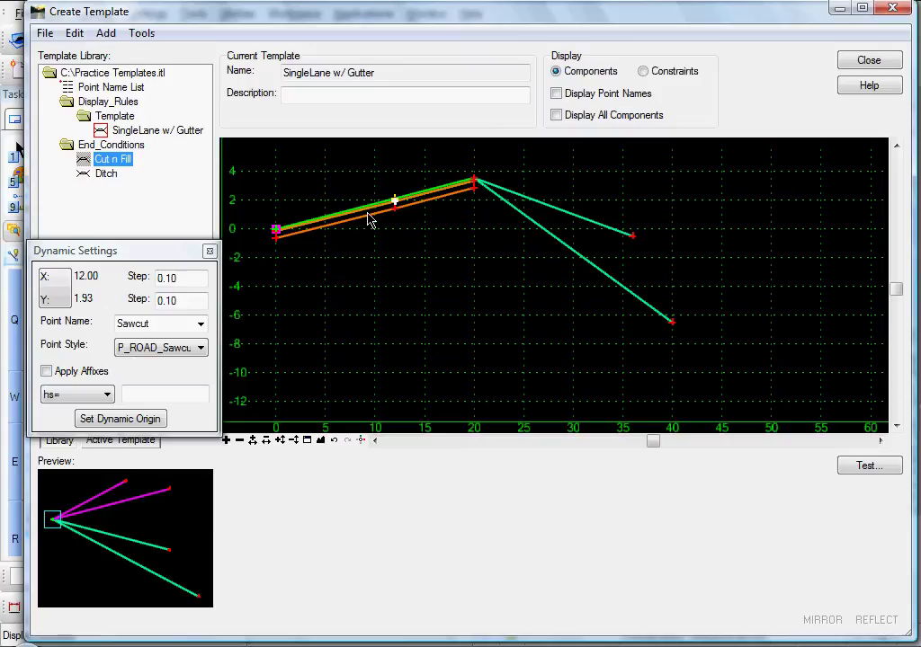
{"action": "scroll", "coordinate": [380, 209], "scroll_direction": "up", "scroll_amount": 2}
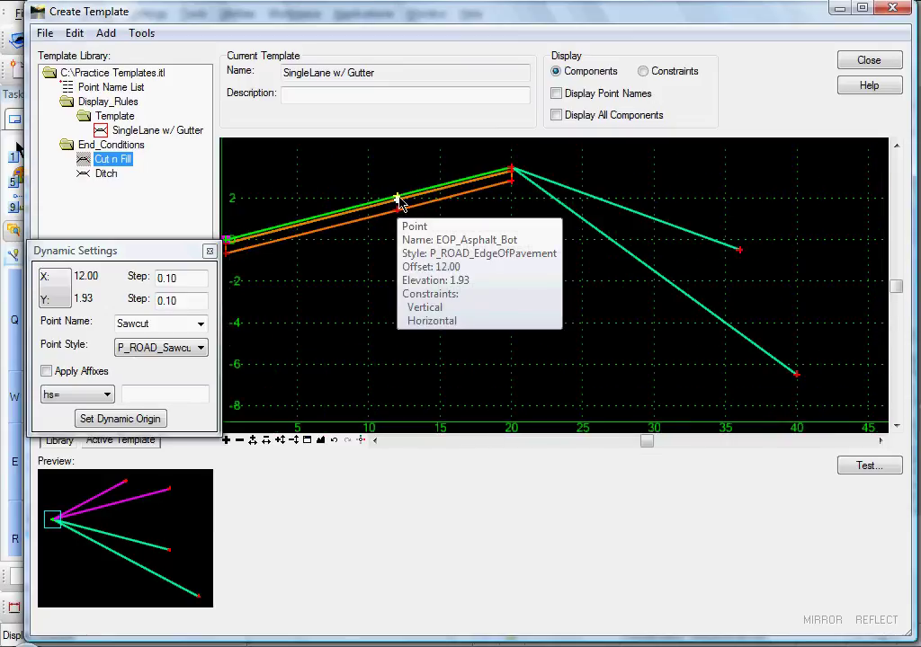
Step: Move the EOP_Asphalt_Bot point so the lane rises to about 3.4 at offset 20
{"action": "right_click", "coordinate": [398, 197]}
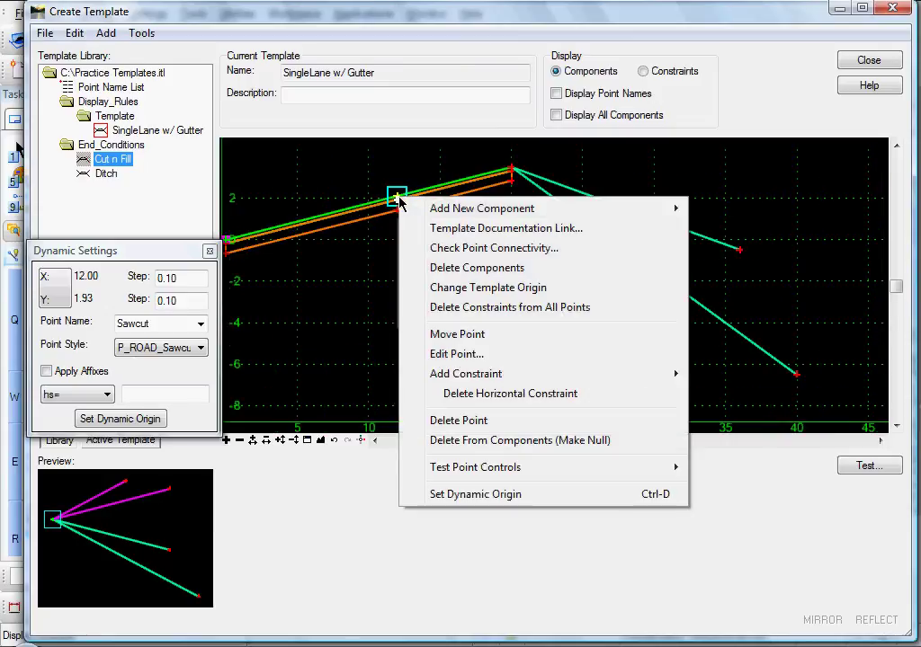
{"action": "left_click", "coordinate": [456, 334]}
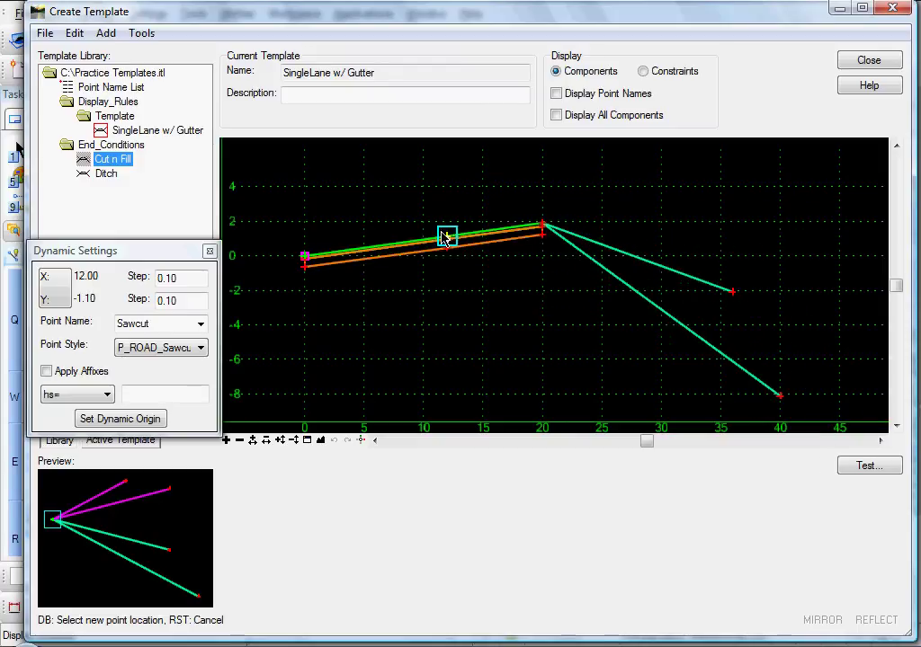
{"action": "left_click", "coordinate": [440, 222]}
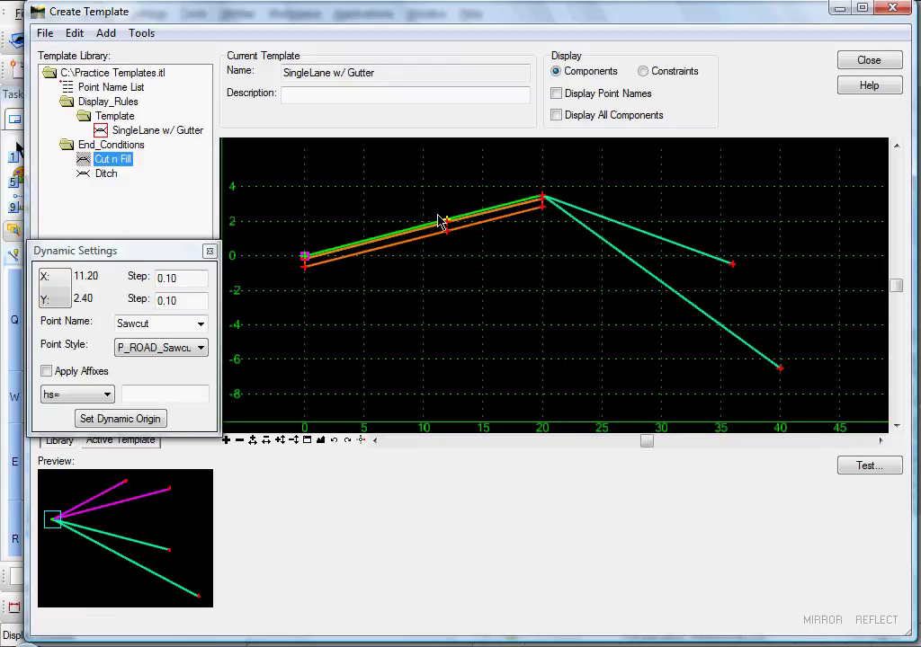
Step: Set the Fill 1:41 component's display rule expression to NOT EOP_lower_than_CL
{"action": "right_click", "coordinate": [645, 236]}
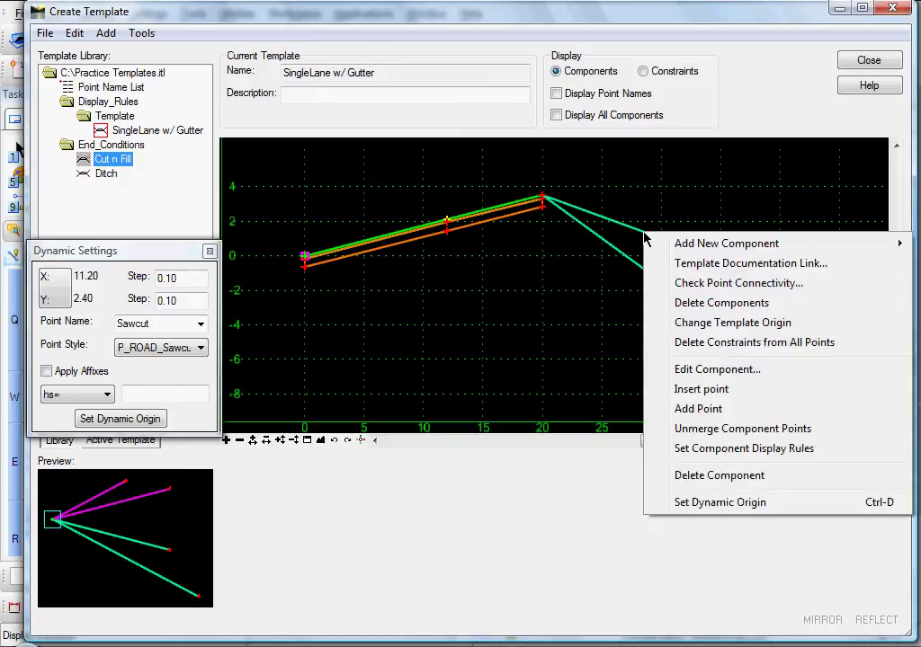
{"action": "left_click", "coordinate": [698, 448]}
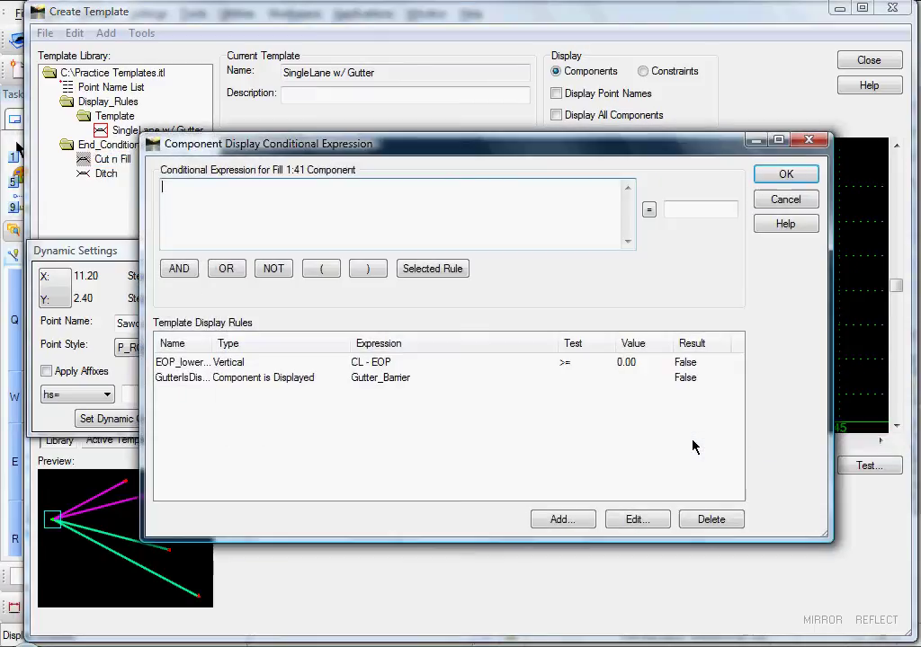
{"action": "left_click", "coordinate": [273, 269]}
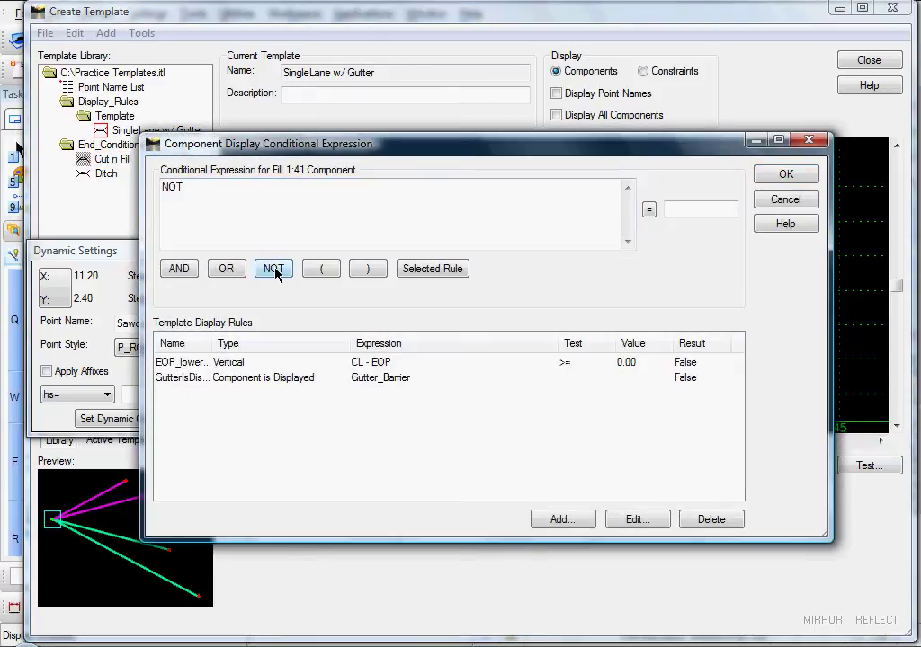
{"action": "left_click", "coordinate": [182, 364]}
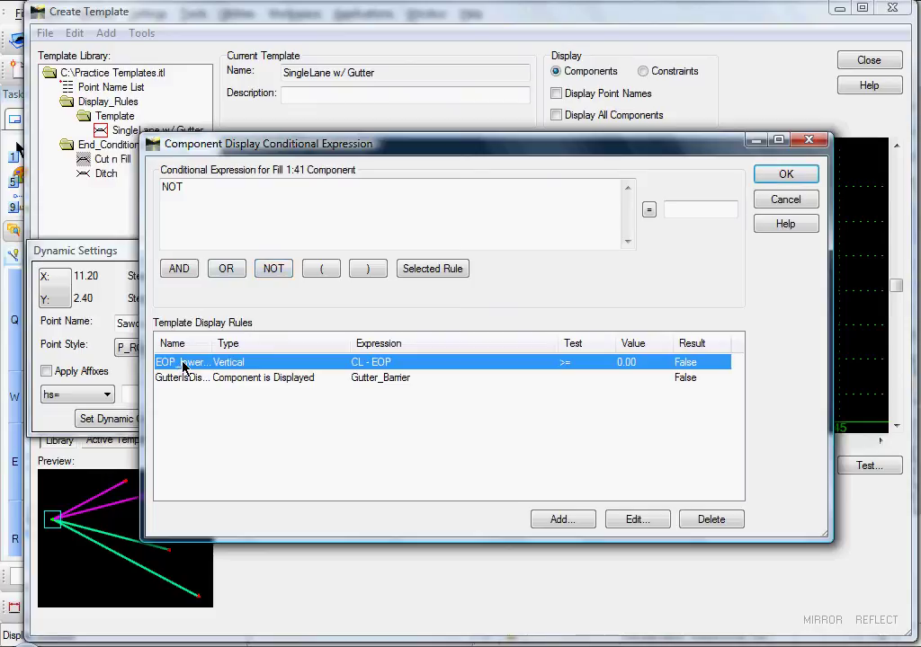
{"action": "left_click", "coordinate": [425, 269]}
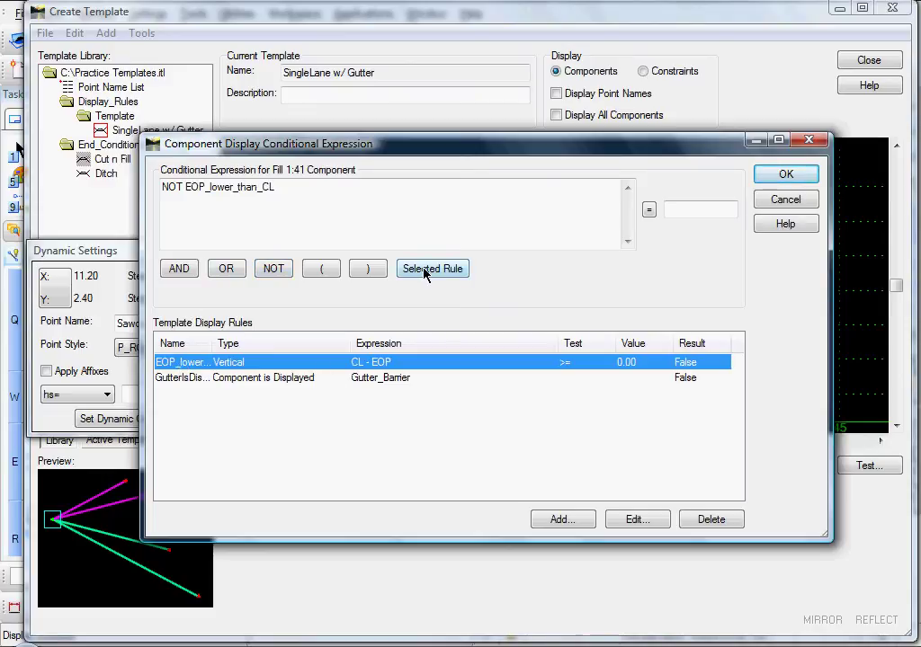
{"action": "left_click", "coordinate": [771, 177]}
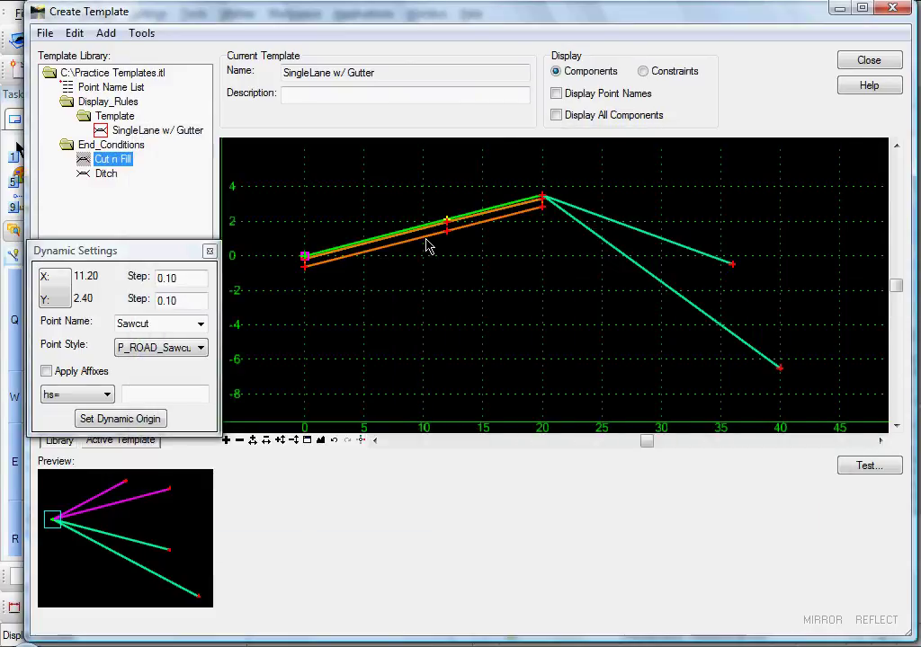
Step: Test-move the lane point to a new location on the template
{"action": "right_click", "coordinate": [446, 221]}
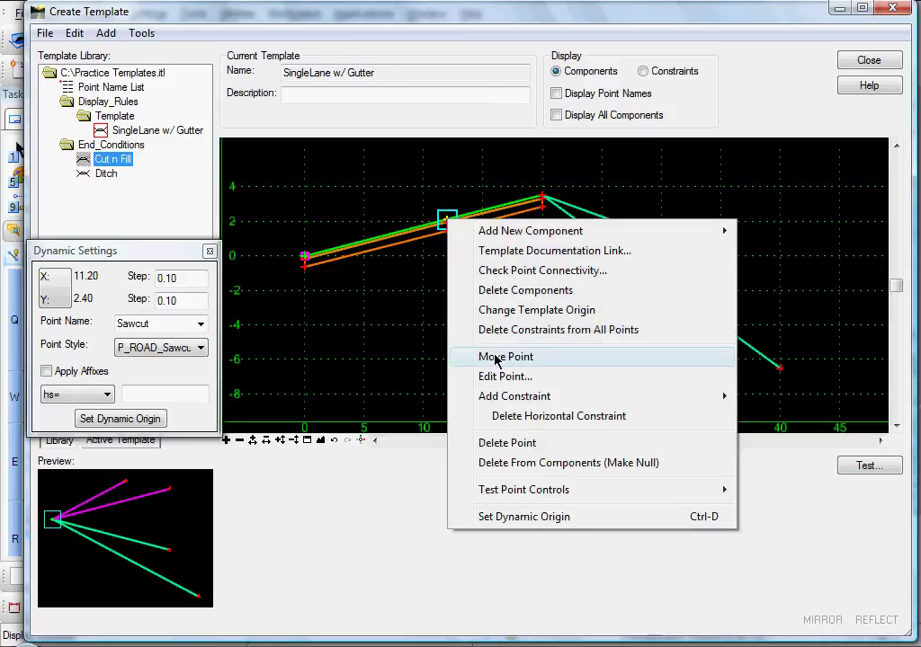
{"action": "left_click", "coordinate": [454, 356]}
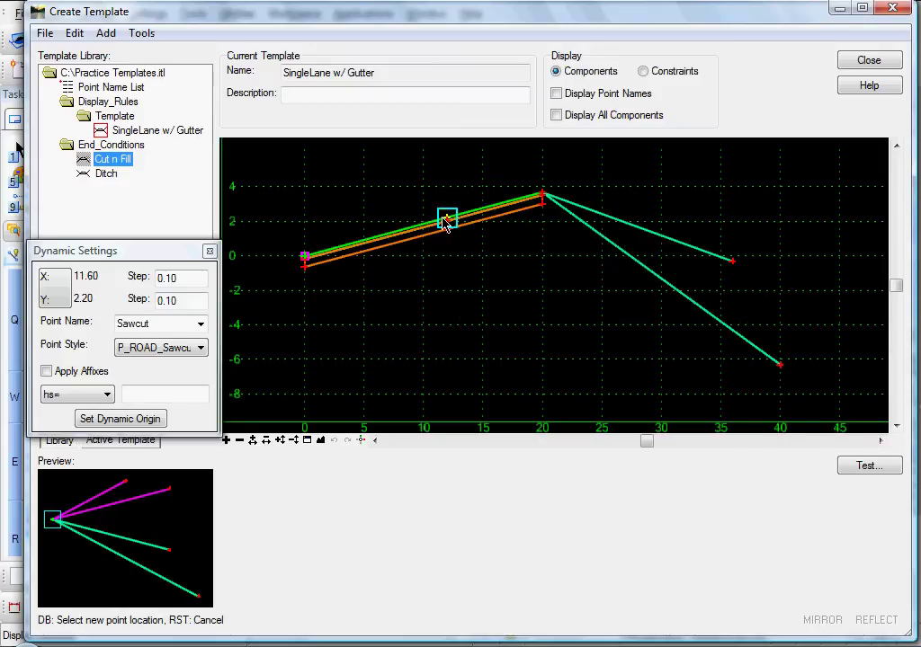
{"action": "left_click", "coordinate": [446, 222]}
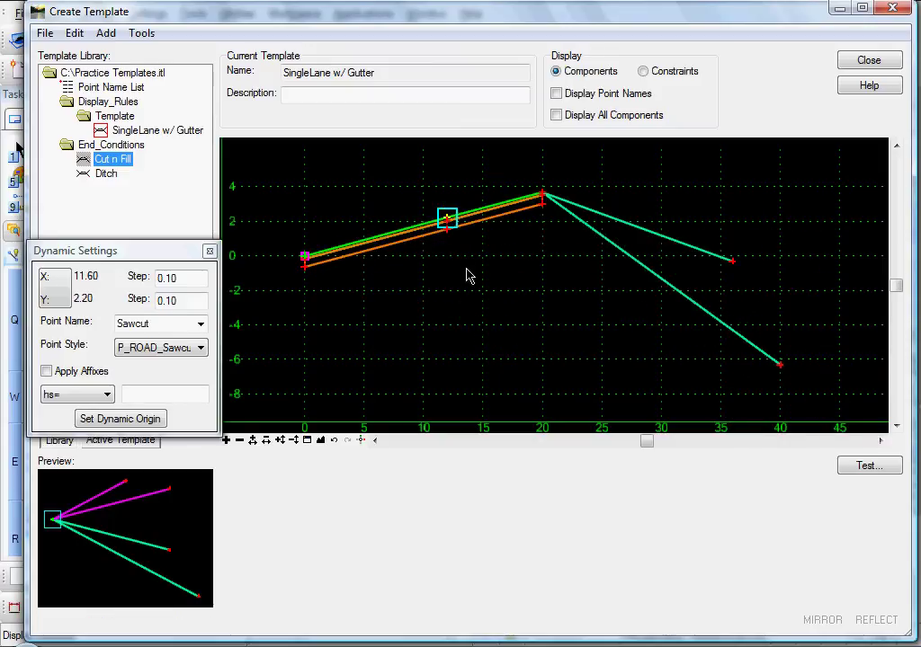
Step: Attach the Ditch end condition to the shoulder point at offset 20, elevation 3.67
{"action": "scroll", "coordinate": [459, 270], "scroll_direction": "down", "scroll_amount": 1}
{"action": "middle_click_drag", "start_coordinate": [479, 264], "coordinate": [428, 339]}
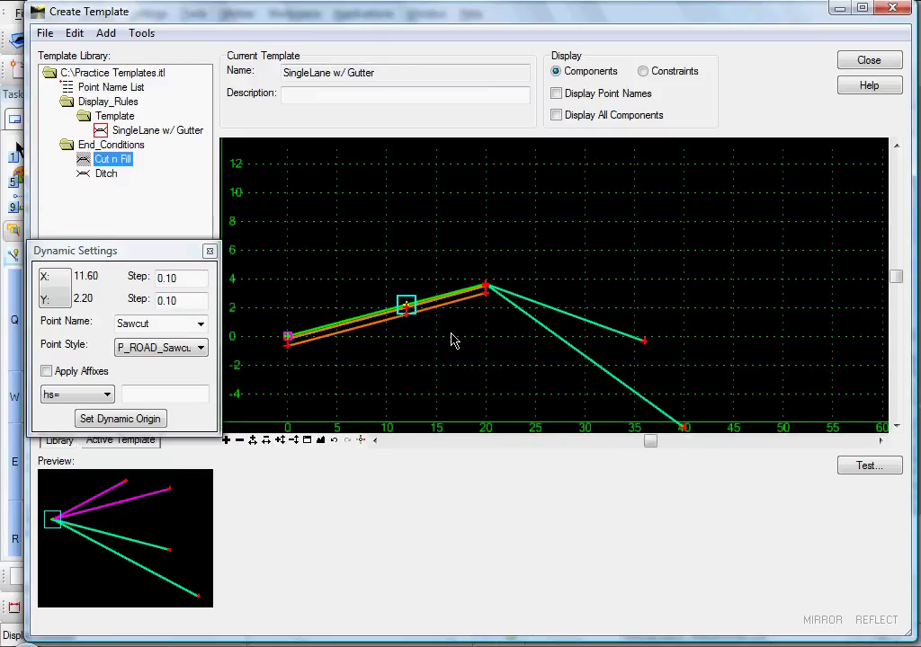
{"action": "mouse_move", "coordinate": [487, 289]}
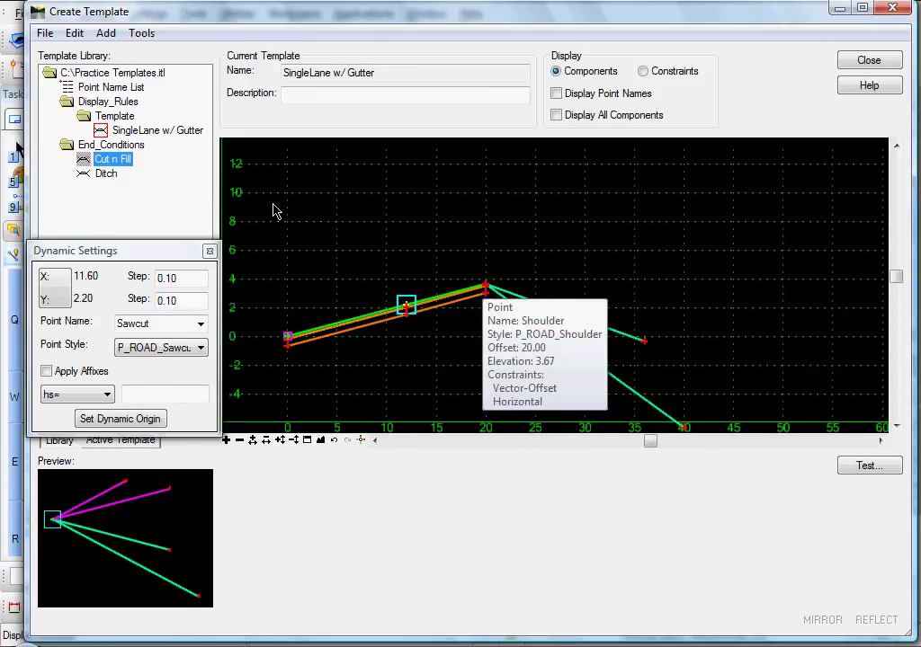
{"action": "left_click", "coordinate": [106, 175]}
{"action": "left_click_drag", "start_coordinate": [105, 175], "coordinate": [487, 286]}
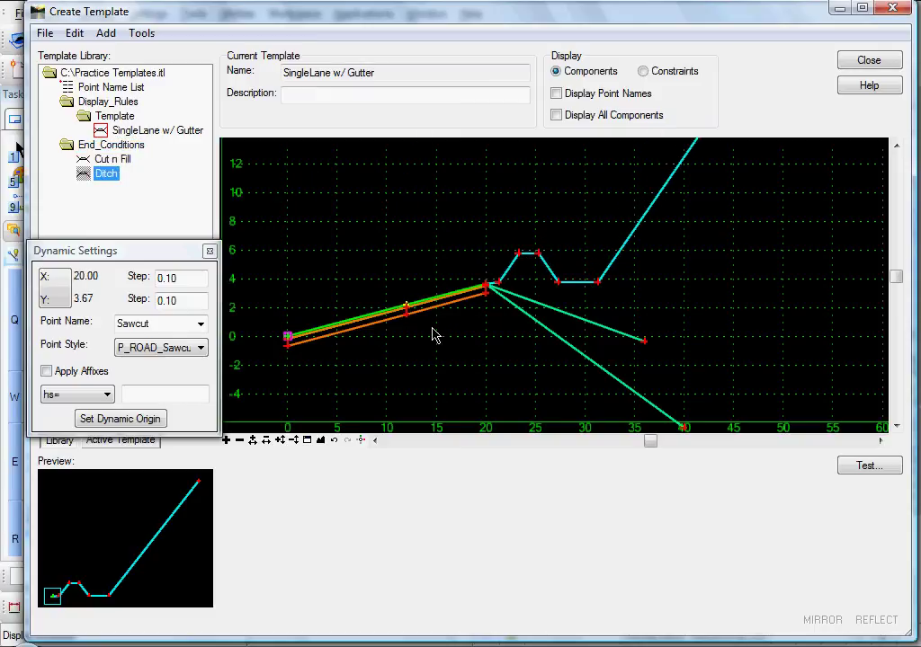
Step: Set the Ditch component's display rule expression to NOT EOP_lower_than_CL
{"action": "right_click", "coordinate": [616, 265]}
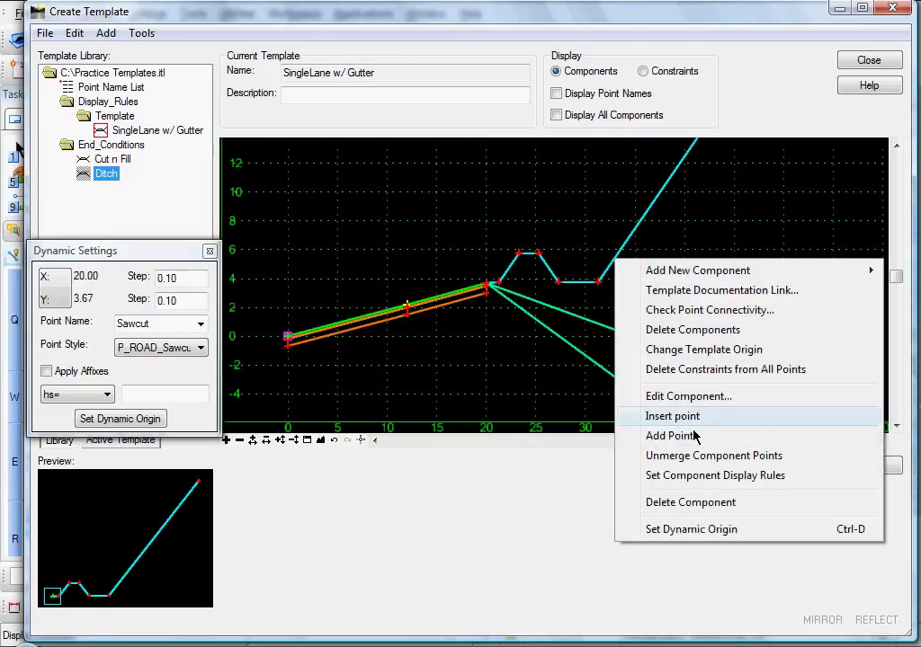
{"action": "left_click", "coordinate": [674, 476]}
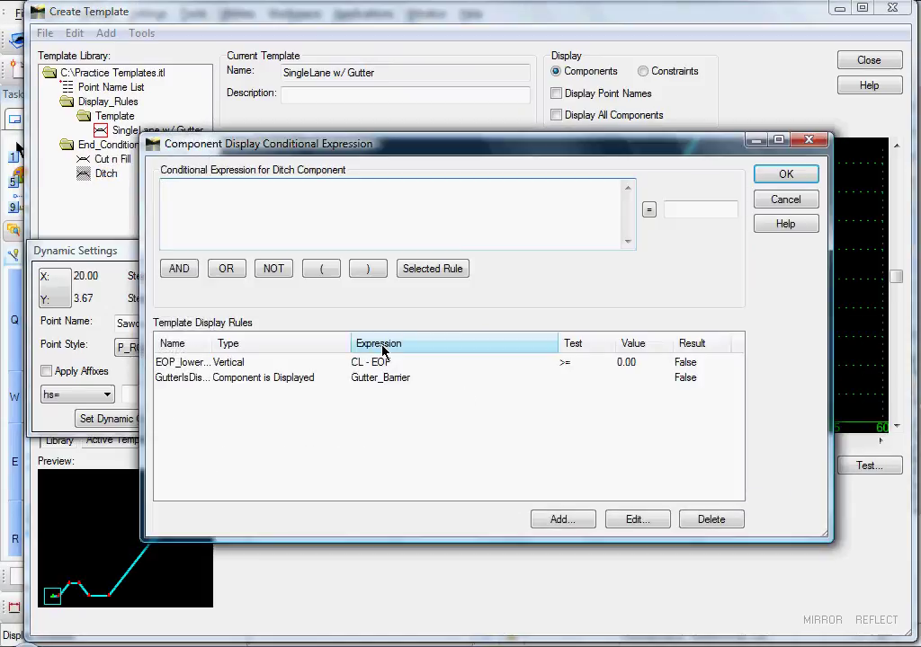
{"action": "left_click", "coordinate": [271, 268]}
{"action": "left_click", "coordinate": [184, 363]}
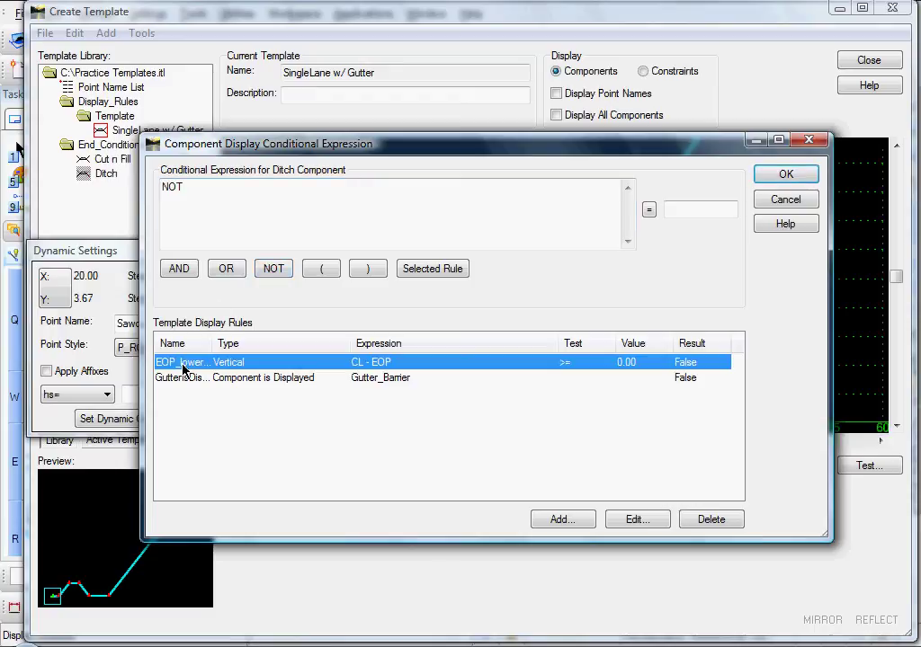
{"action": "left_click", "coordinate": [420, 270]}
{"action": "left_click", "coordinate": [780, 178]}
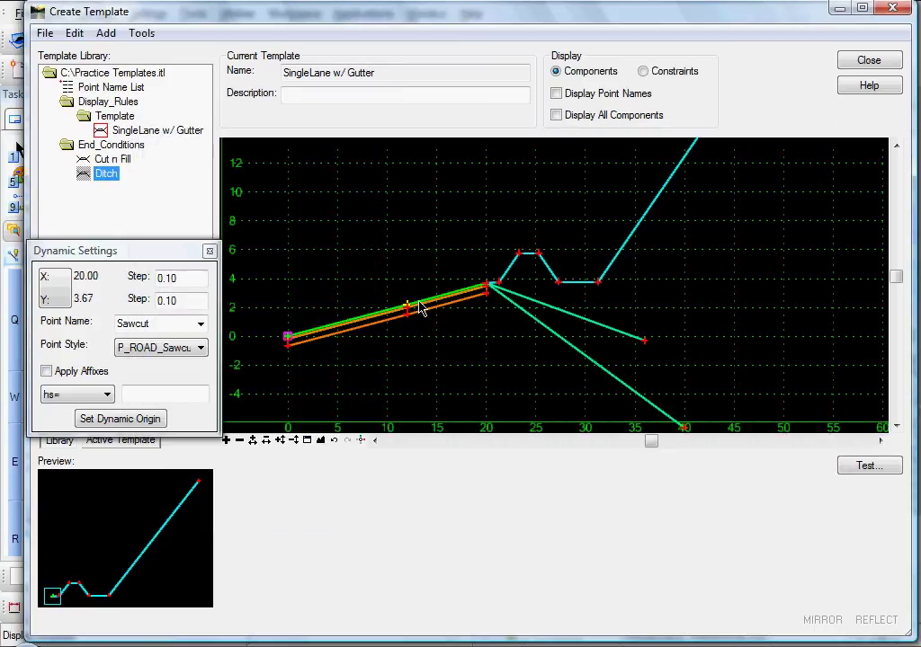
Step: Raise the EOP point to 13.10, 3.20 so the lane climbs to about 5 at offset 20
{"action": "right_click", "coordinate": [408, 306]}
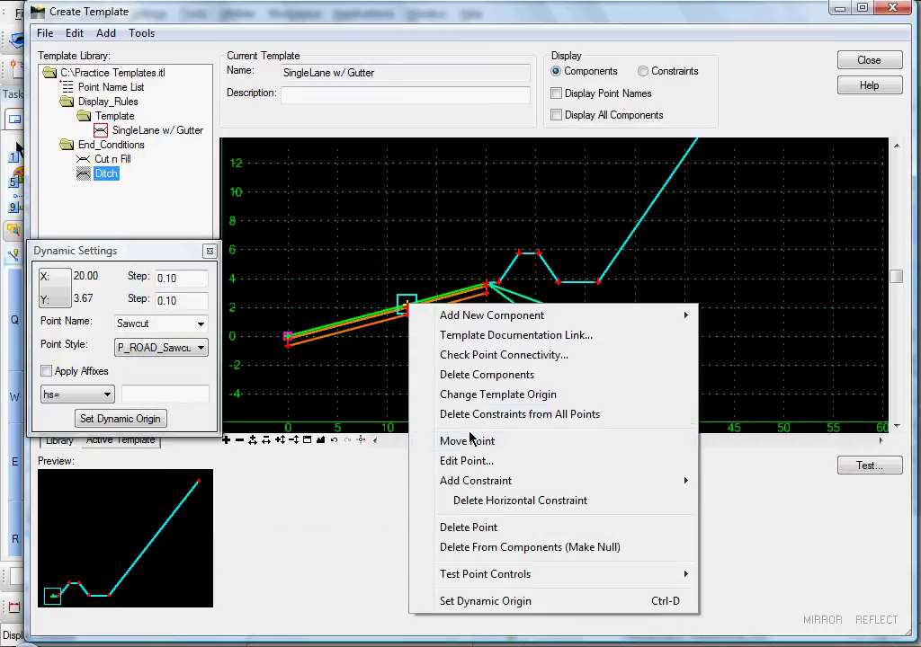
{"action": "left_click", "coordinate": [468, 441]}
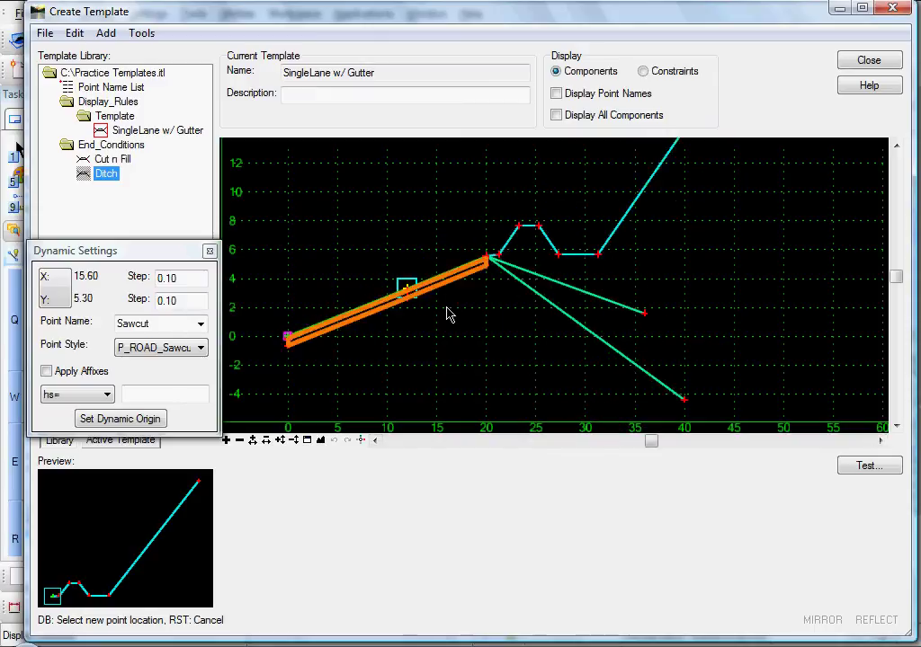
{"action": "middle_click_drag", "start_coordinate": [419, 360], "coordinate": [387, 280]}
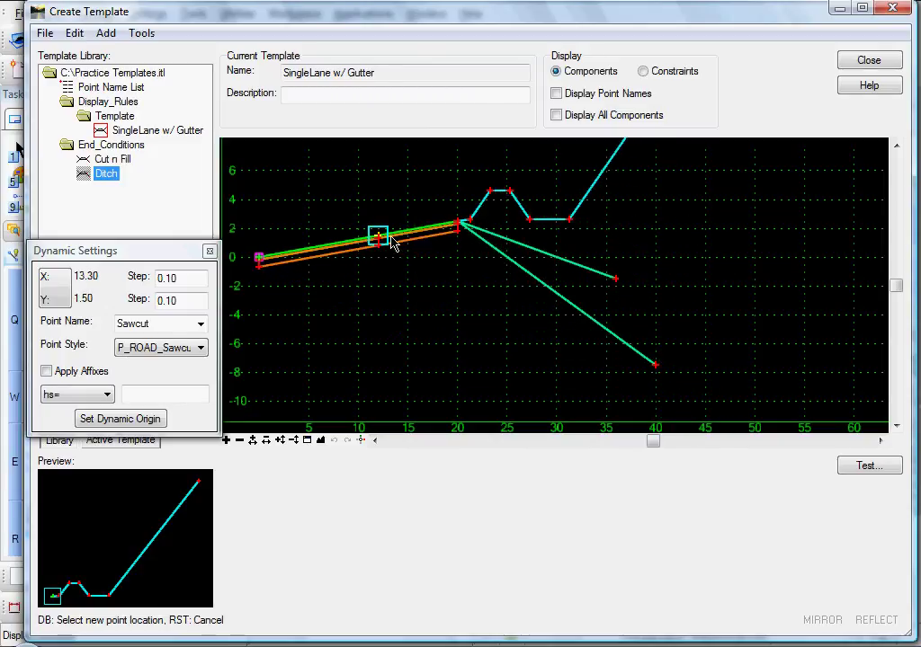
{"action": "middle_click_drag", "start_coordinate": [389, 241], "coordinate": [423, 308]}
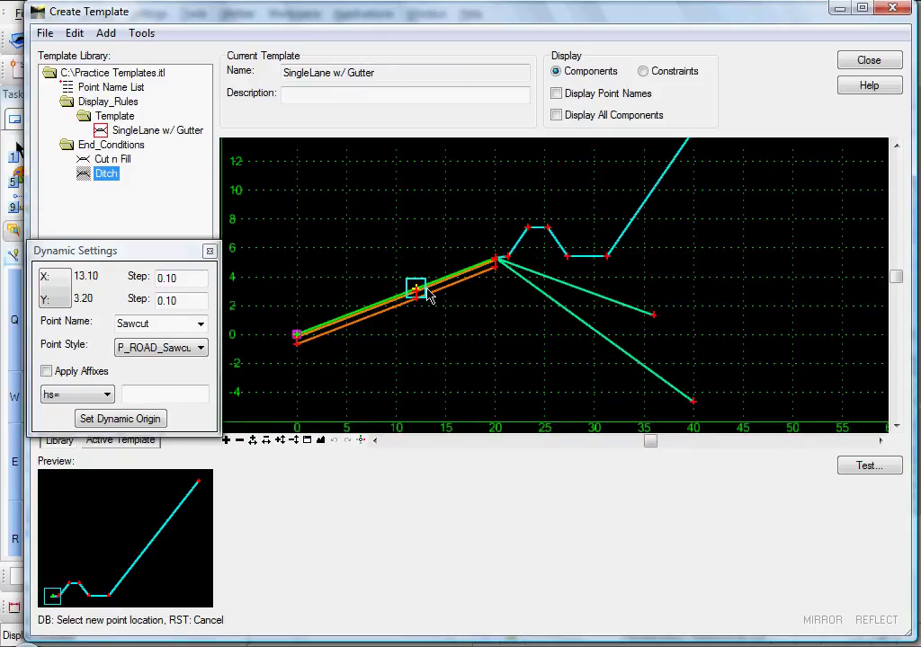
{"action": "left_click", "coordinate": [419, 290]}
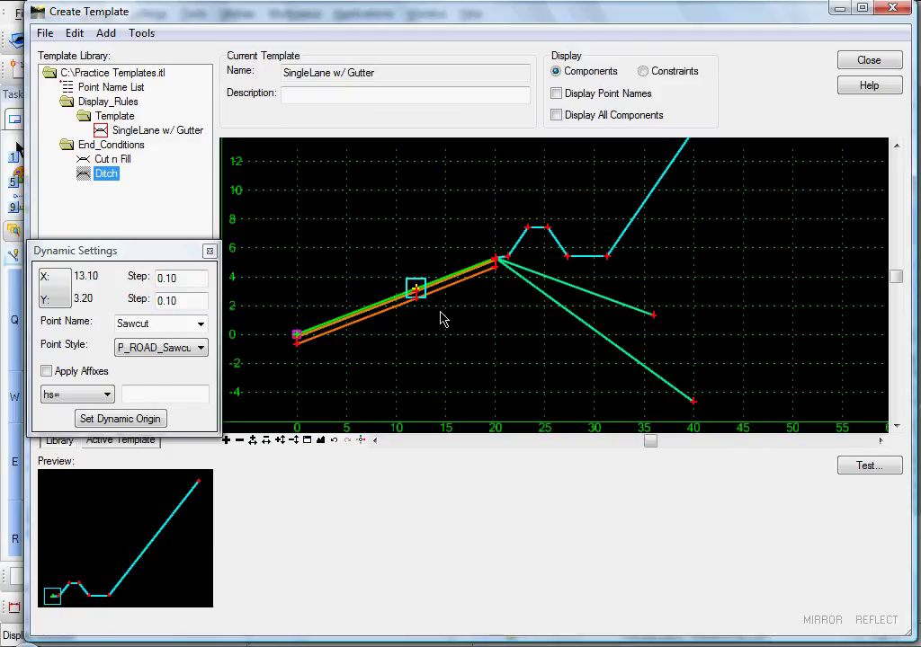
{"action": "right_click", "coordinate": [419, 241]}
{"action": "key", "text": "Escape"}
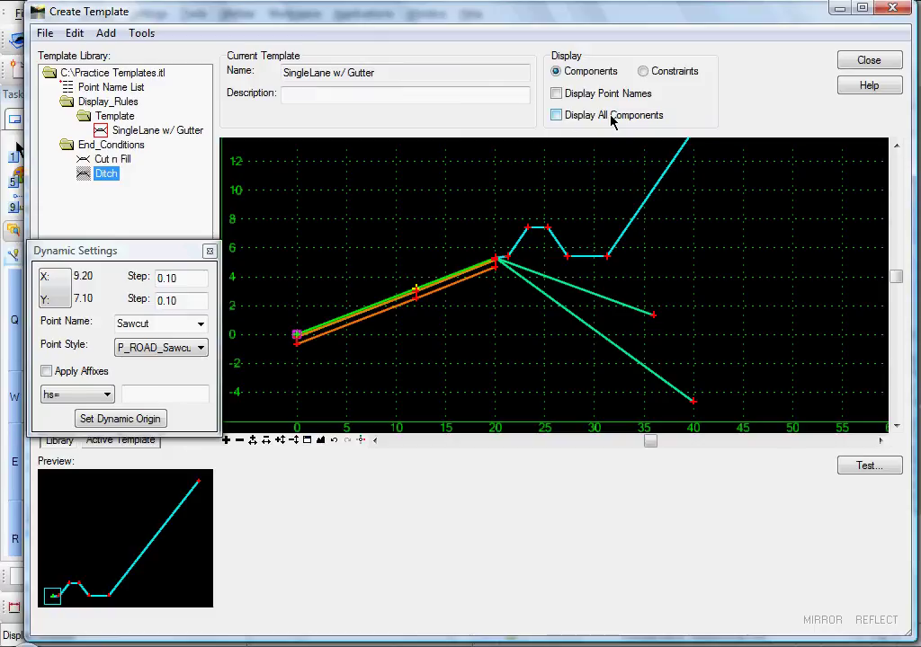
Step: Show all components and test the EOP point below and above the centreline, ending at 13.70, 2.30
{"action": "left_click", "coordinate": [556, 115]}
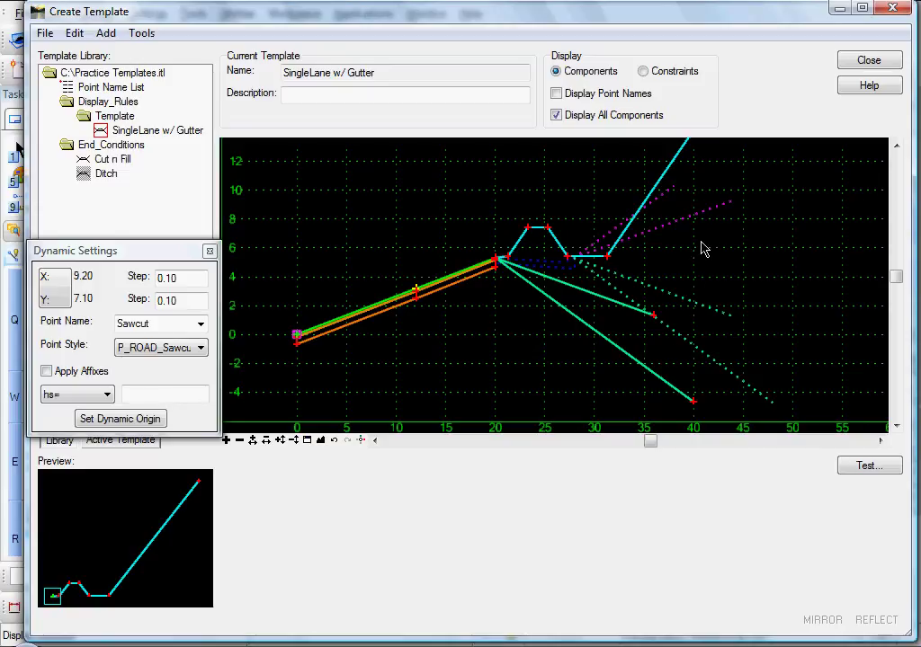
{"action": "mouse_move", "coordinate": [715, 208]}
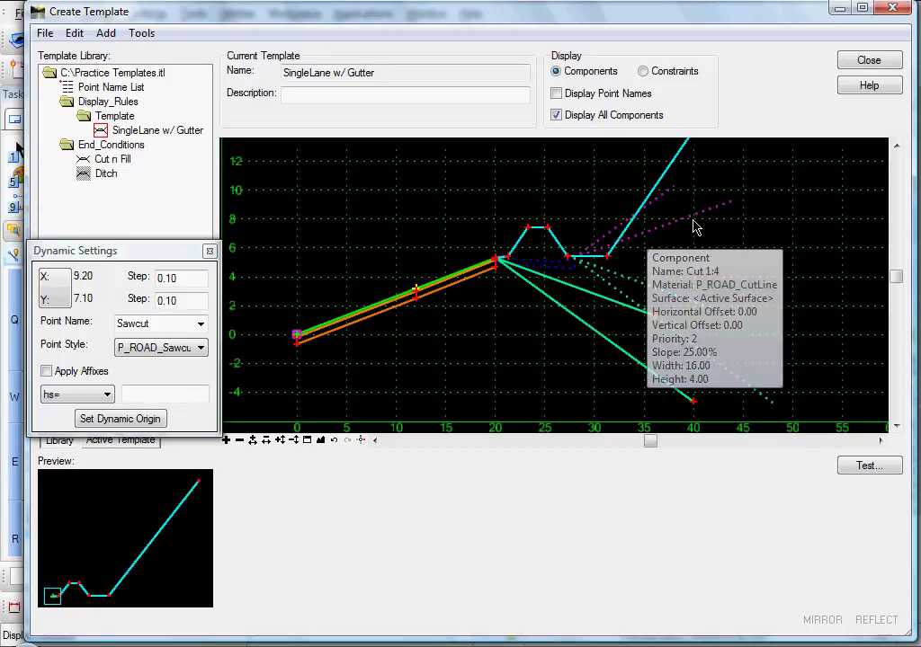
{"action": "right_click", "coordinate": [416, 288]}
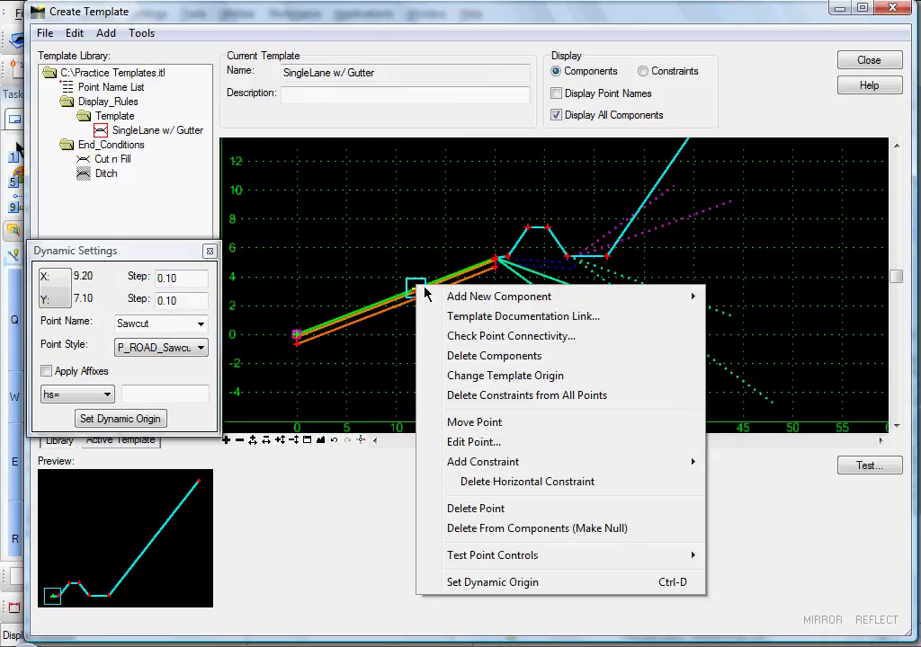
{"action": "left_click", "coordinate": [445, 422]}
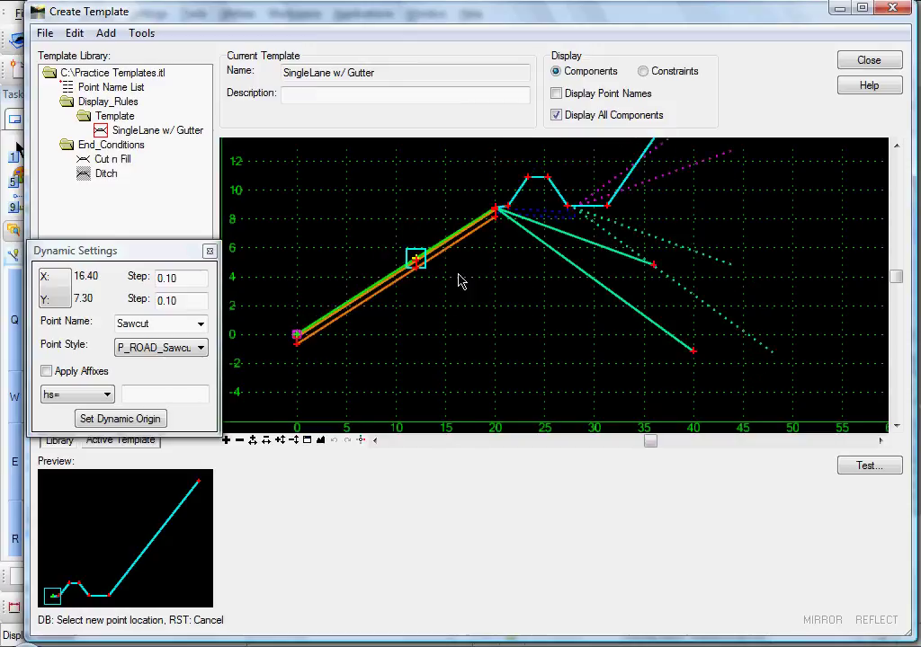
{"action": "scroll", "coordinate": [432, 277], "scroll_direction": "down", "scroll_amount": 1}
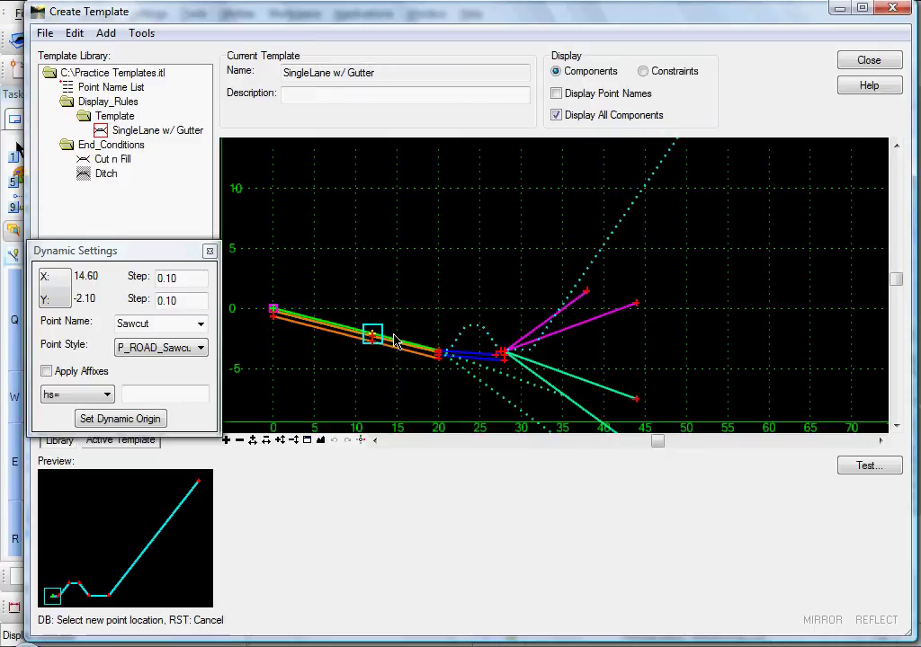
{"action": "scroll", "coordinate": [392, 341], "scroll_direction": "down", "scroll_amount": 2}
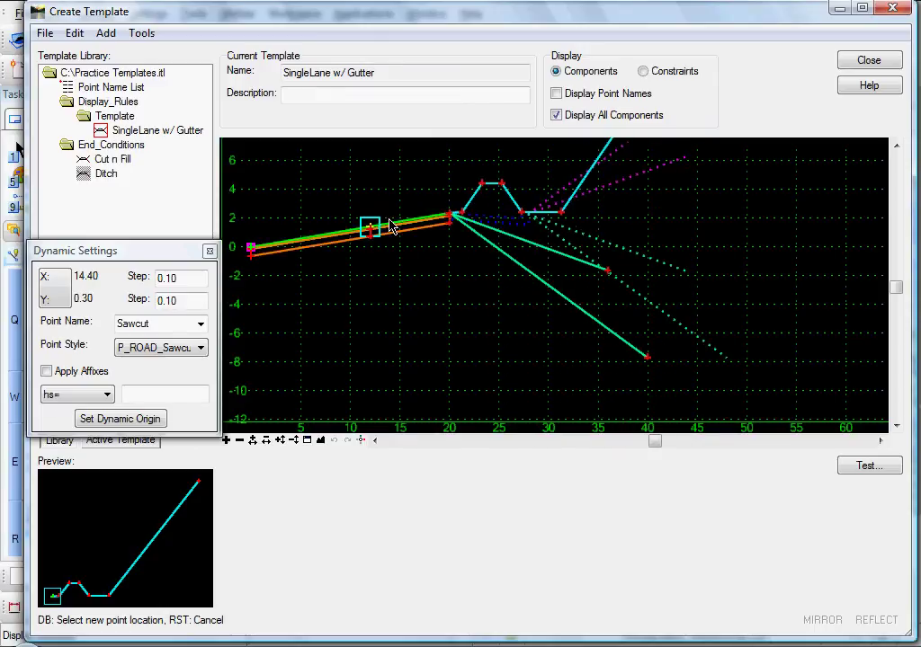
{"action": "scroll", "coordinate": [405, 284], "scroll_direction": "down", "scroll_amount": 1}
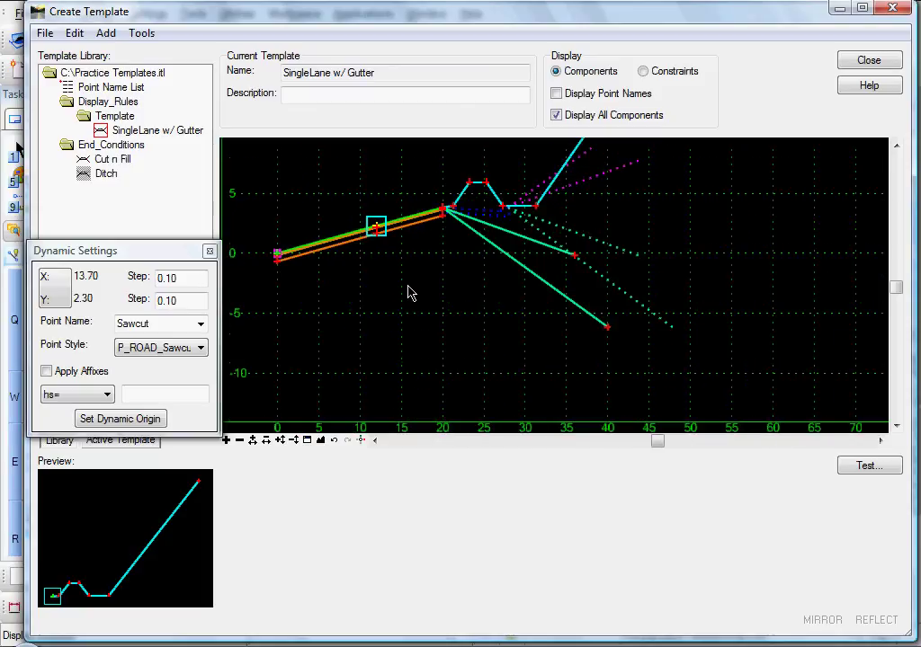
{"action": "middle_click_drag", "start_coordinate": [402, 286], "coordinate": [427, 329]}
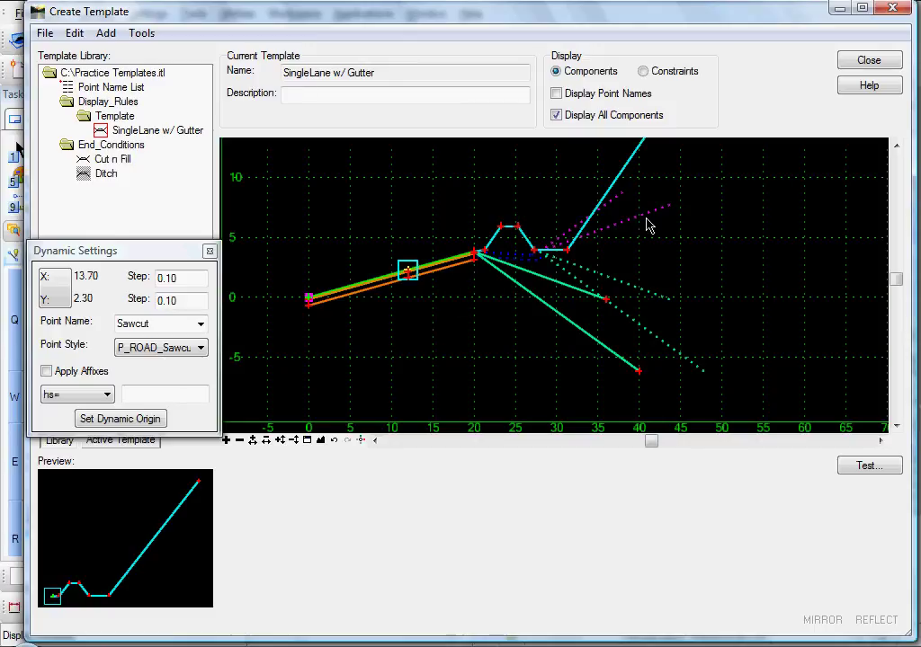
Step: Hide non-displayed components again and save the library as C:\Practice Templates.itl
{"action": "left_click", "coordinate": [556, 115]}
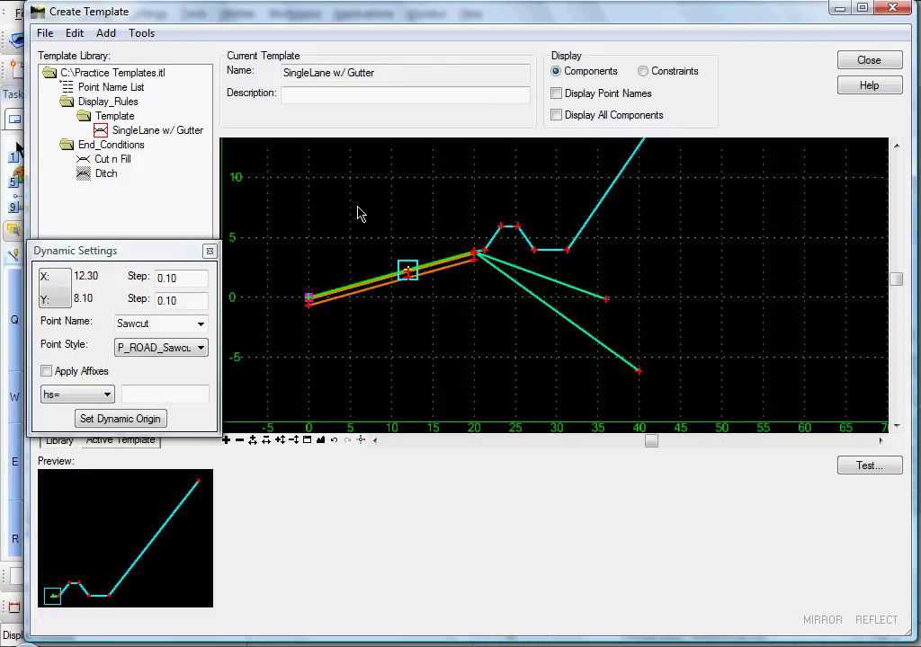
{"action": "left_click", "coordinate": [44, 36]}
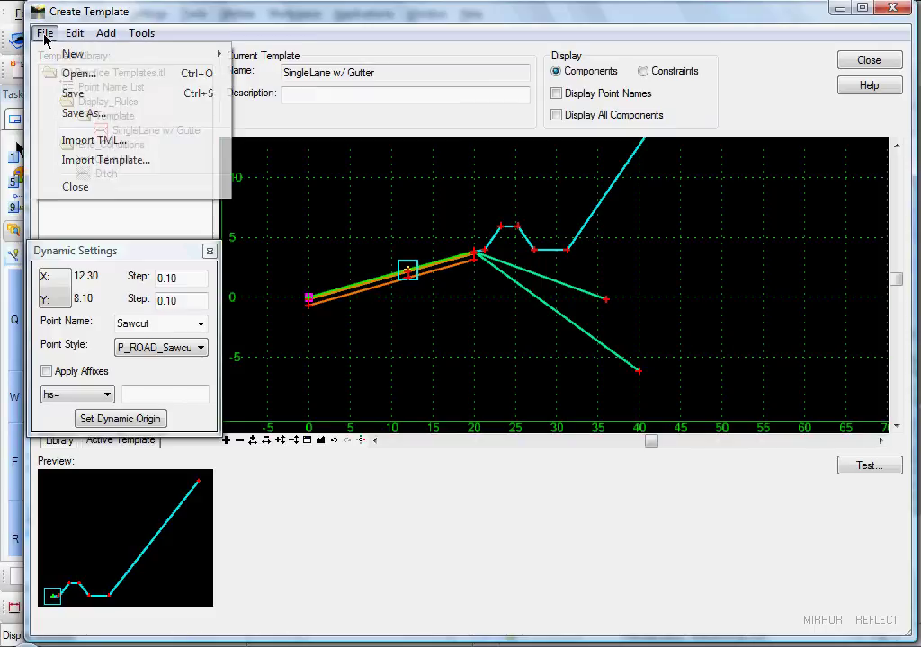
{"action": "left_click", "coordinate": [76, 93]}
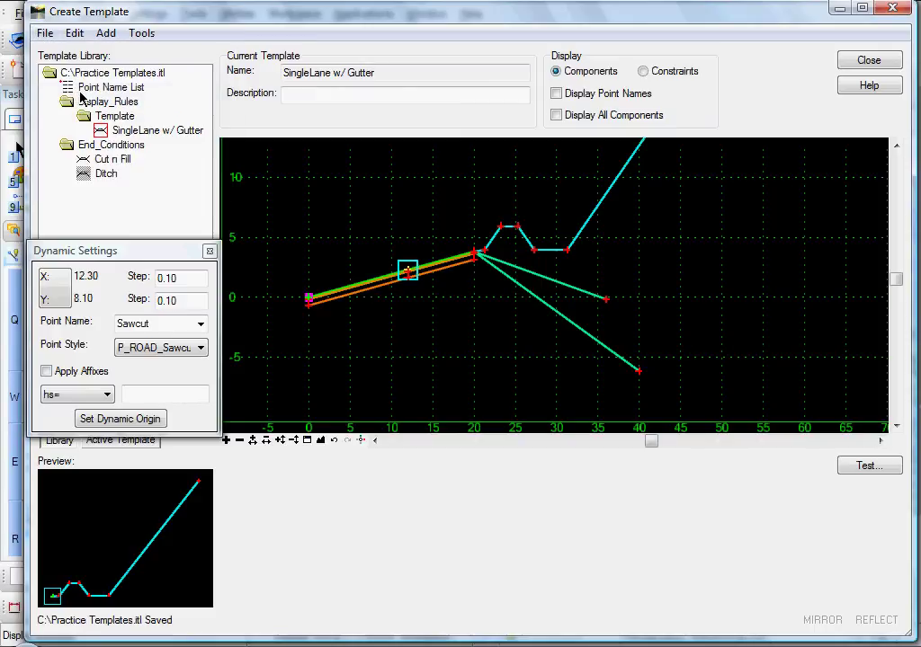